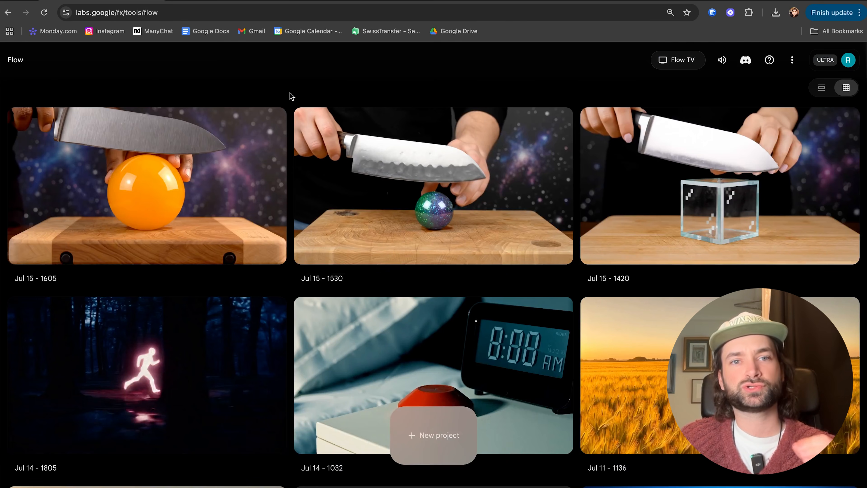
pyautogui.scroll(-3, 191, 239)
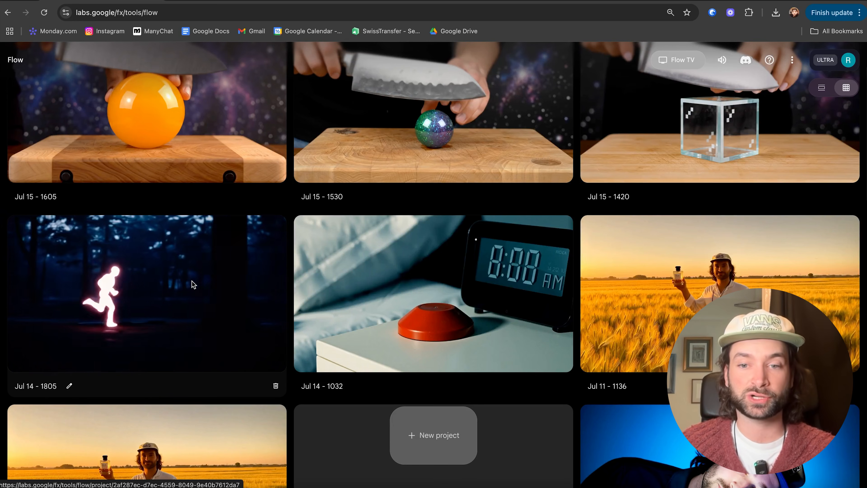
pyautogui.scroll(3, 193, 285)
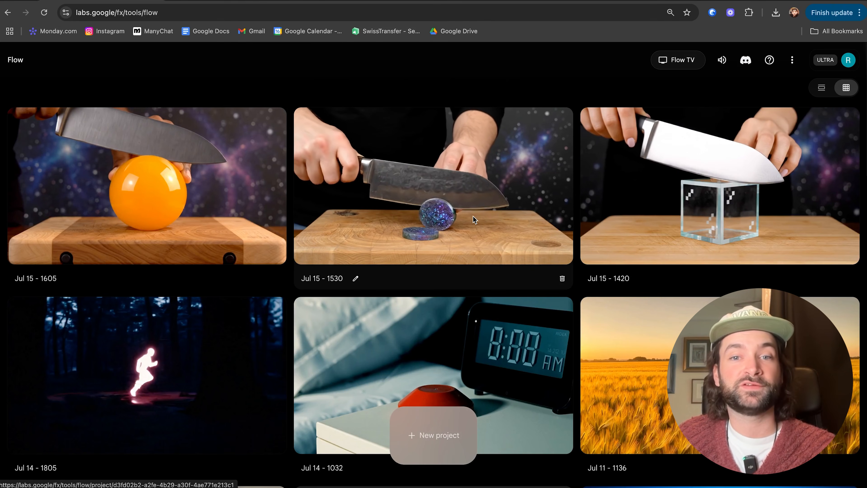
pyautogui.scroll(-8, 472, 218)
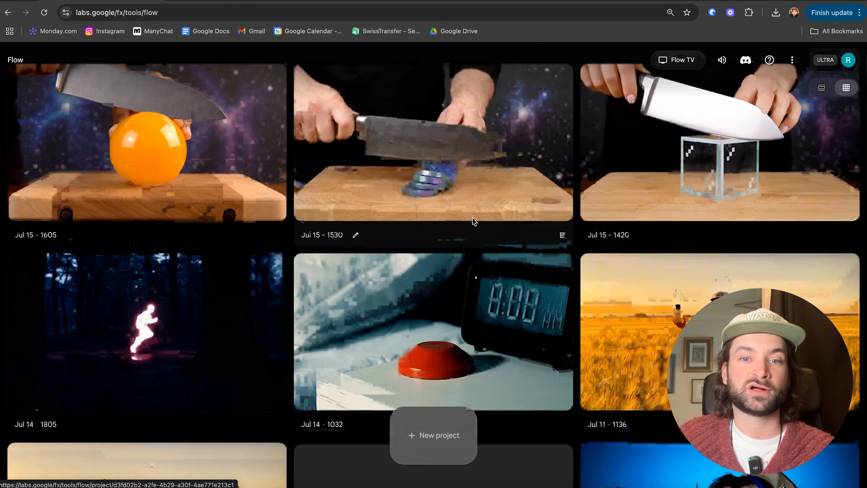
pyautogui.scroll(10, 473, 223)
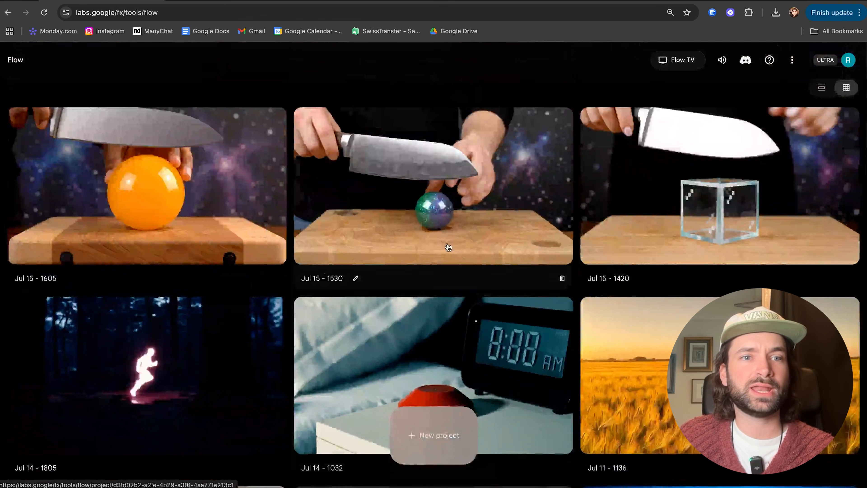
# - Create a new Flow project and set its generation mode to Text to Video
pyautogui.click(433, 437)
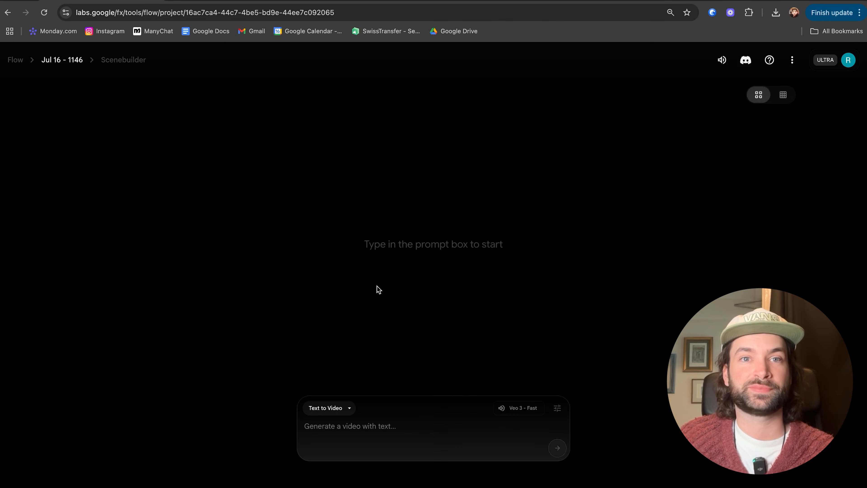
pyautogui.click(367, 426)
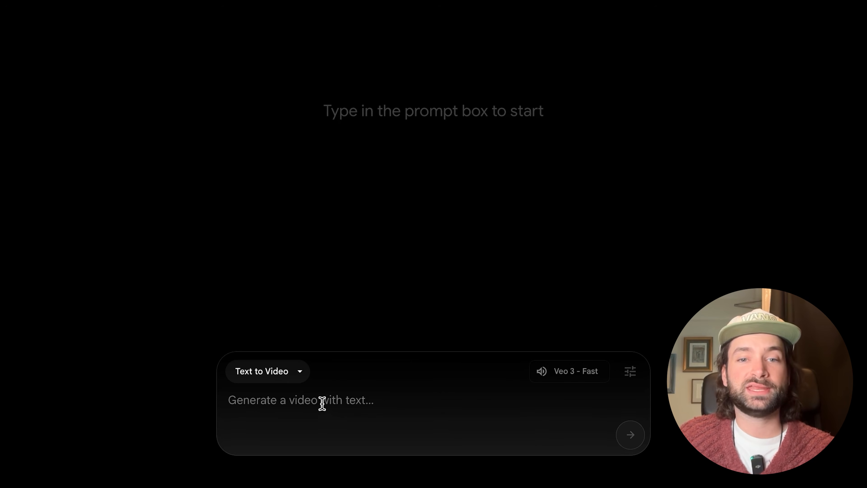
pyautogui.click(298, 371)
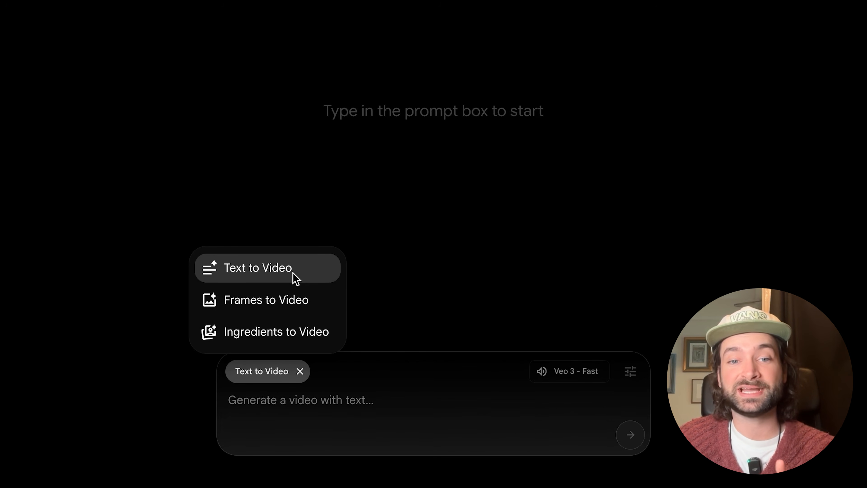
pyautogui.click(291, 280)
pyautogui.click(300, 406)
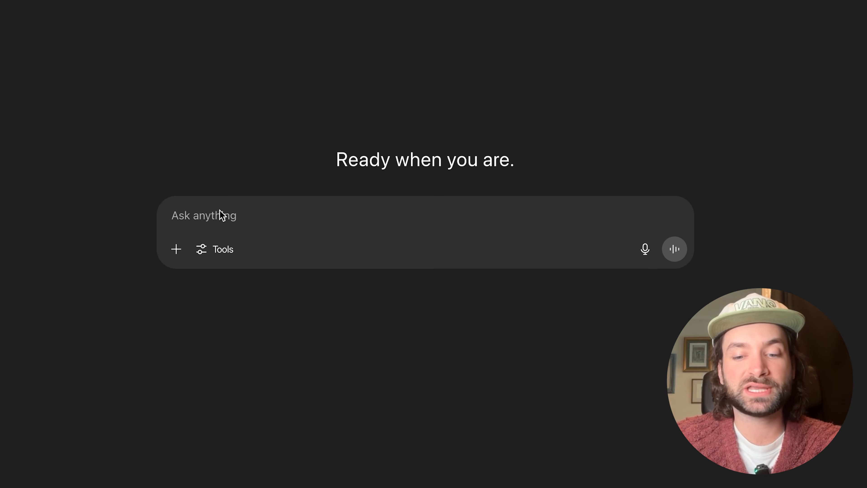
pyautogui.write('hey i am looking to create a viral video for tikok and instagram using gog')
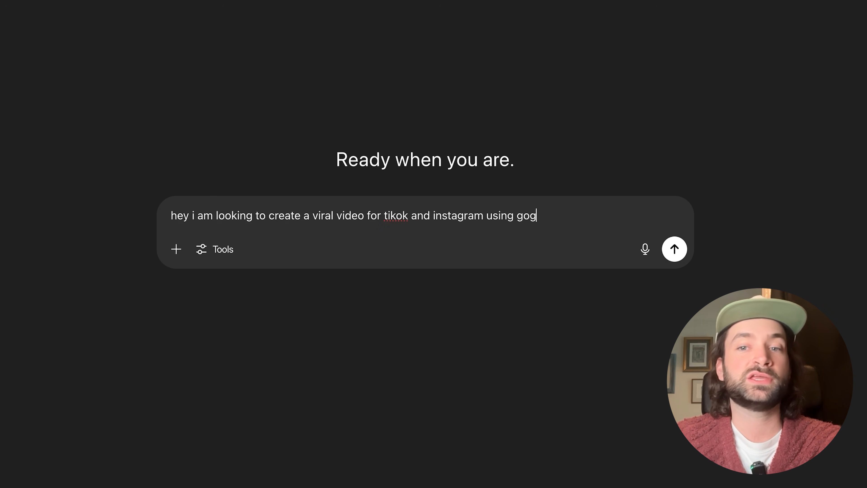
pyautogui.moveTo(540, 217); pyautogui.dragTo(50, 225)
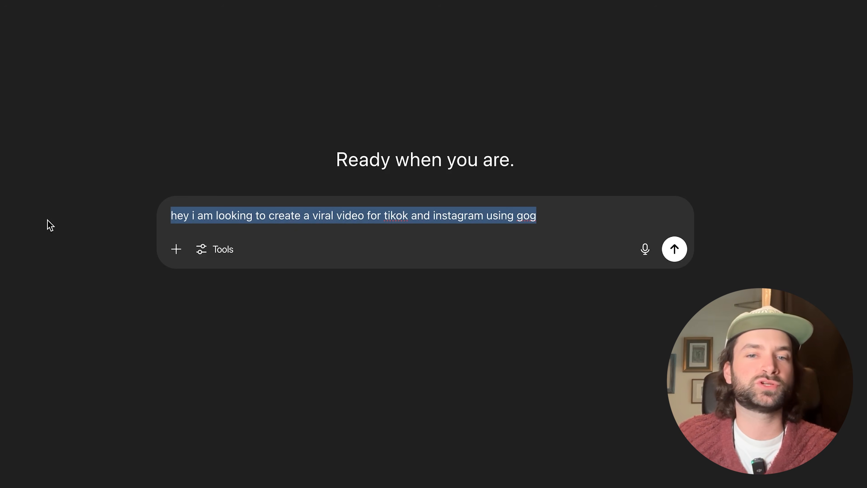
pyautogui.press('BackSpace')
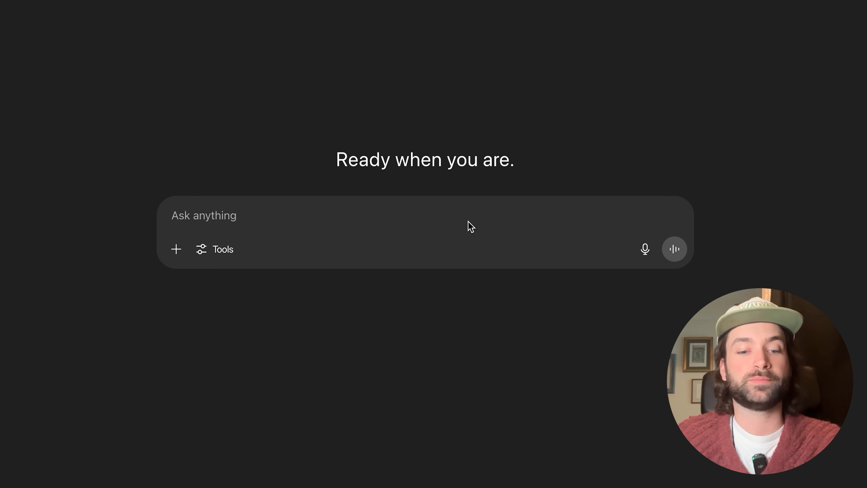
# - In ChatGPT, dictate a request for a viral Bigfoot video character with a hex or RGB hair color and a beige Vans hat with sage green brim
pyautogui.hotkey('alt', 'space')
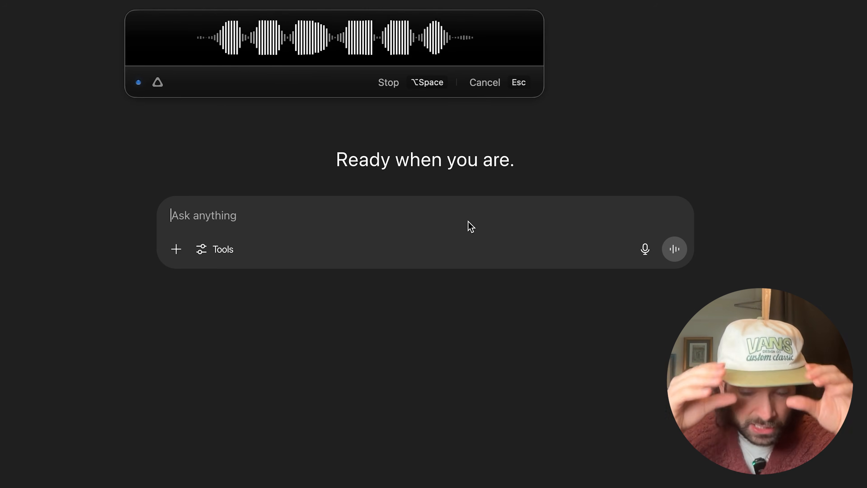
pyautogui.hotkey('alt', 'space')
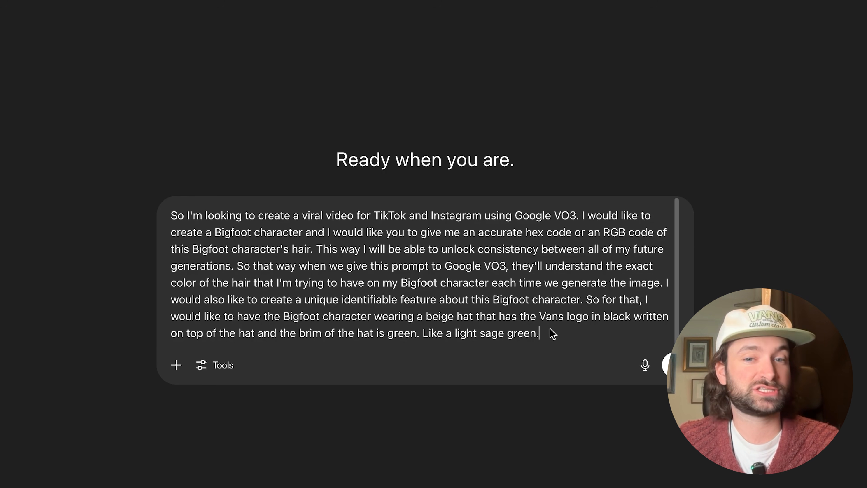
pyautogui.hotkey('shift', 'Return')
pyautogui.hotkey('shift', 'Return')
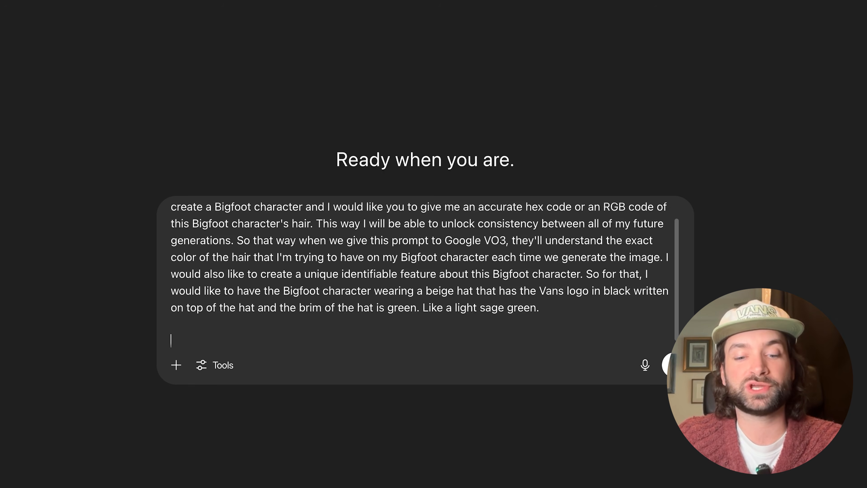
# - Dictate a second paragraph with Bigfoot filming a selfie while running through snow, saying "hey, what's up guys welcome back to another vlog", and send the request
pyautogui.hotkey('alt', 'space')
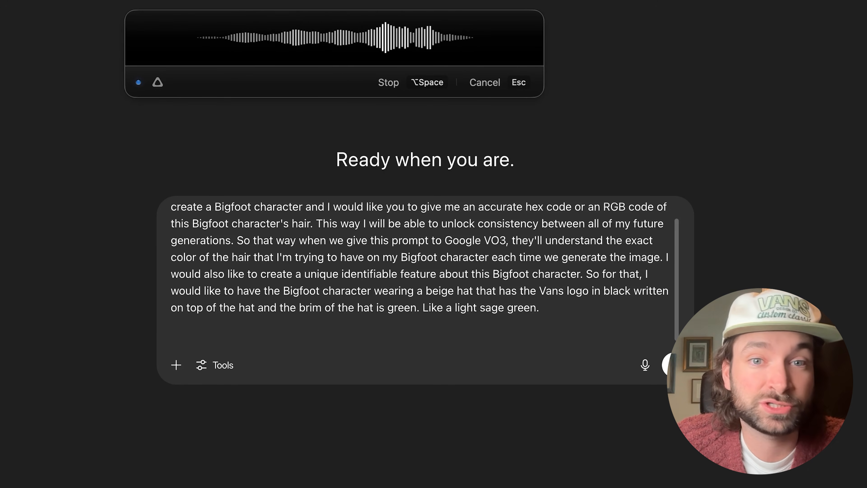
pyautogui.hotkey('alt', 'space')
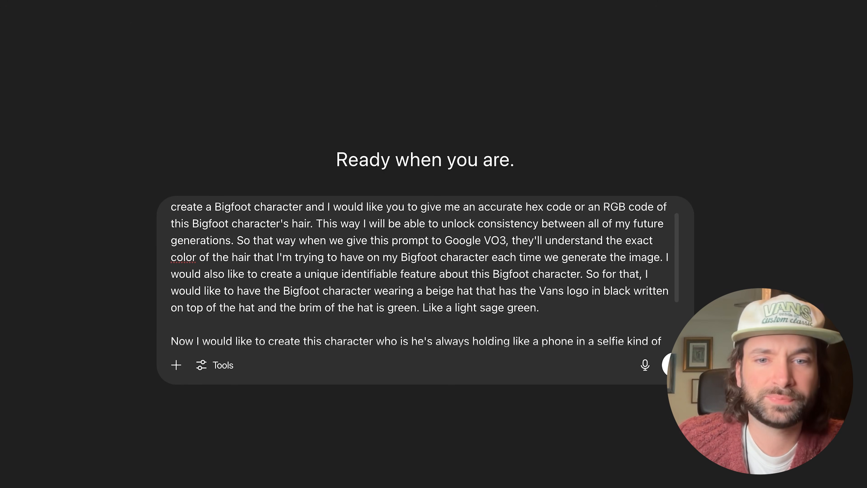
pyautogui.scroll(-2, 580, 269)
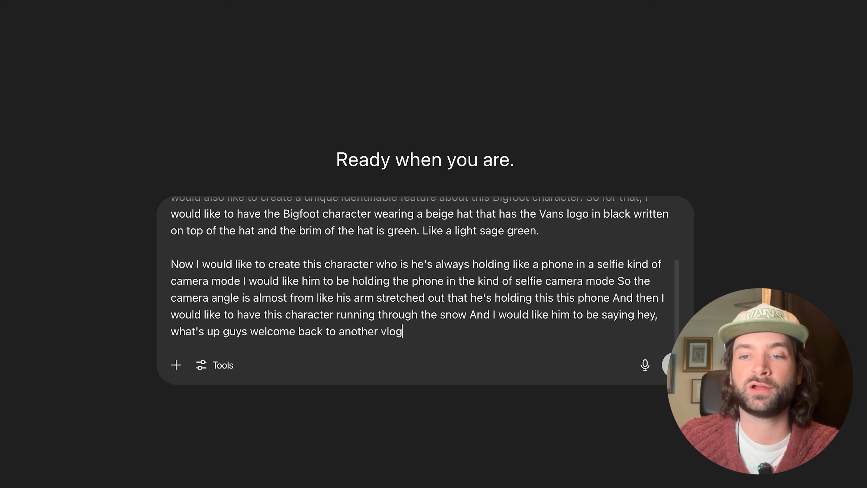
pyautogui.press('Return')
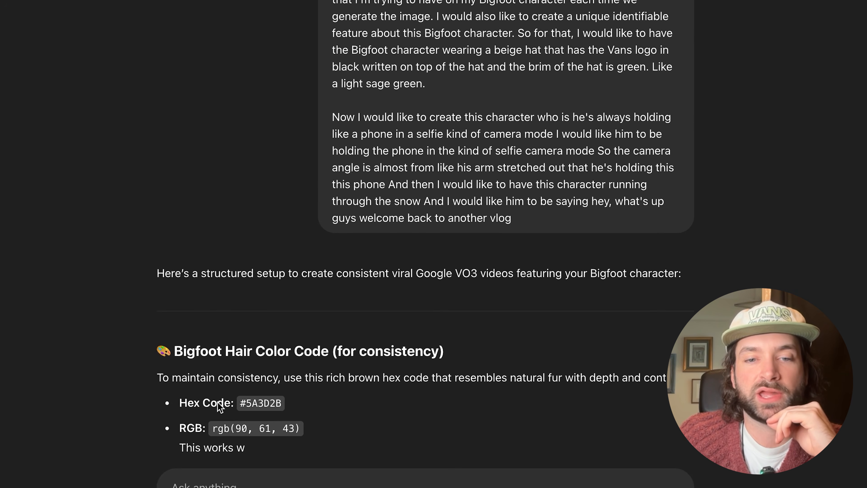
# - Copy the Bigfoot hair hex code #5A3D2B from the reply and look it up in a new browser tab
pyautogui.moveTo(241, 403); pyautogui.dragTo(285, 410)
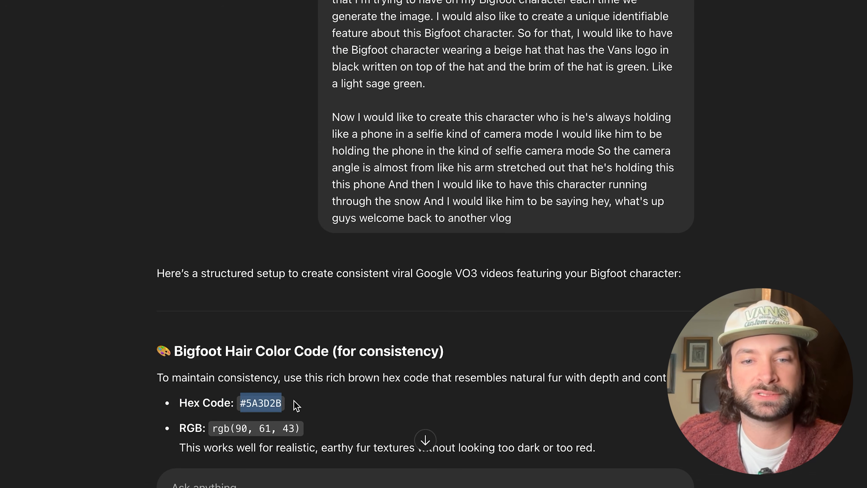
pyautogui.press('super+c')
pyautogui.press('super+t')
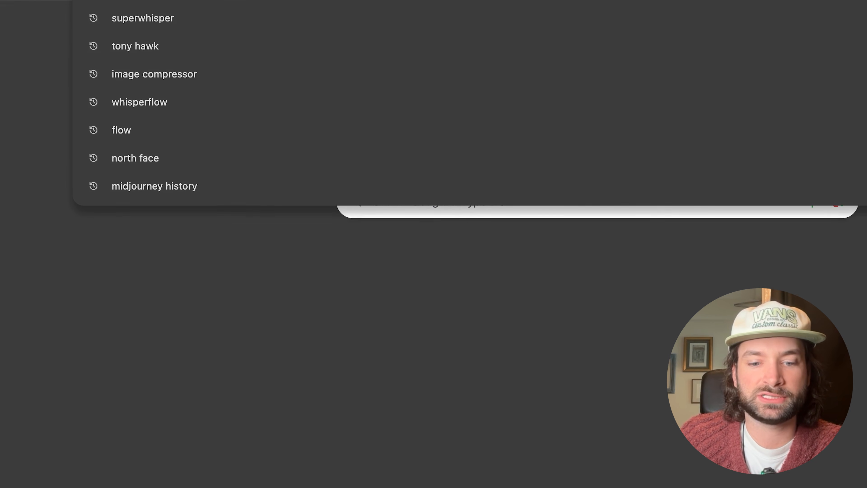
pyautogui.press('super+v')
pyautogui.press('Return')
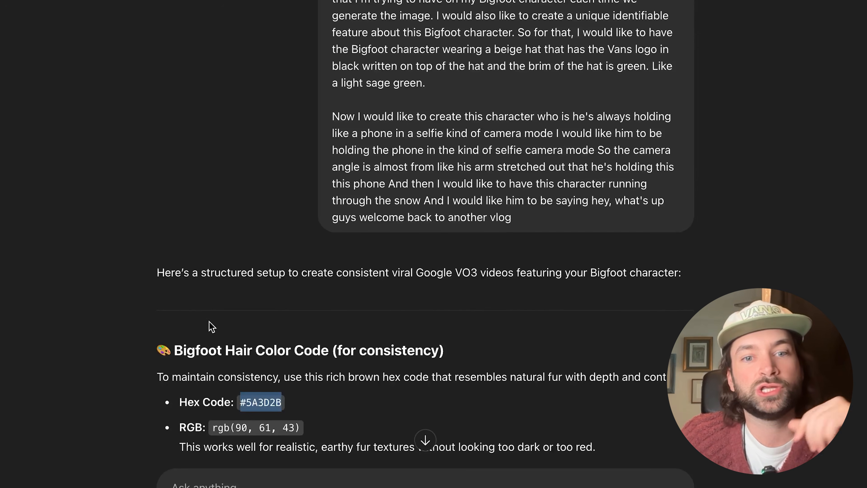
# - Examine the reply's color codes for the hair, hat and brim and its character consistency details
pyautogui.scroll(-3, 213, 331)
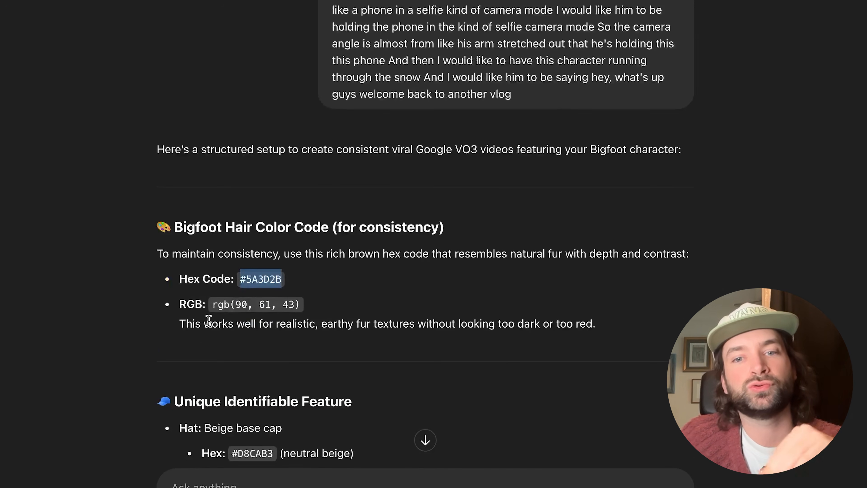
pyautogui.scroll(-6, 208, 320)
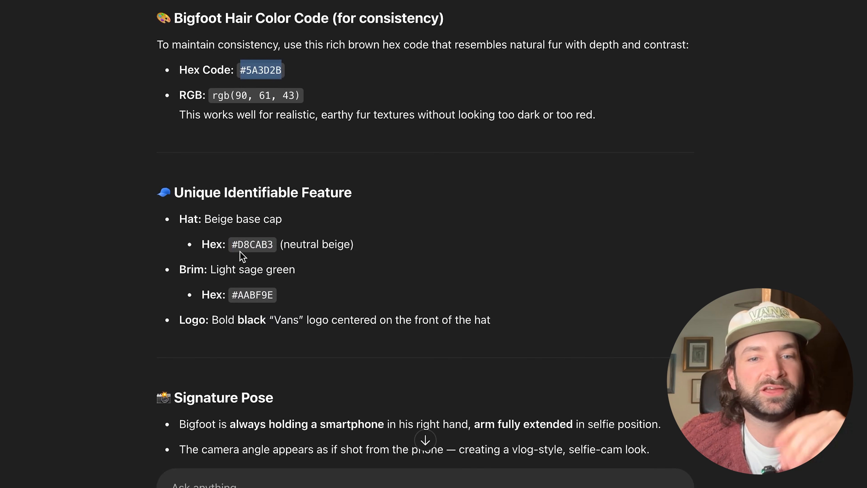
pyautogui.click(288, 239)
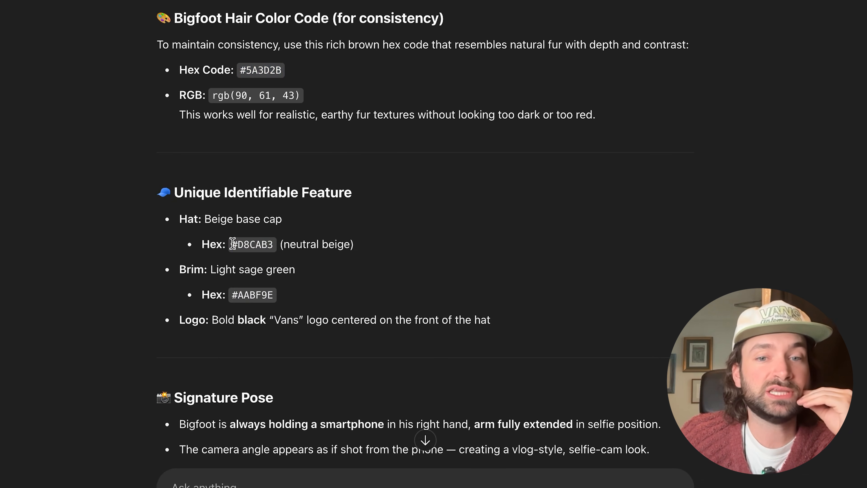
pyautogui.moveTo(232, 243); pyautogui.dragTo(275, 244)
pyautogui.click(248, 256)
pyautogui.moveTo(230, 295); pyautogui.dragTo(237, 295)
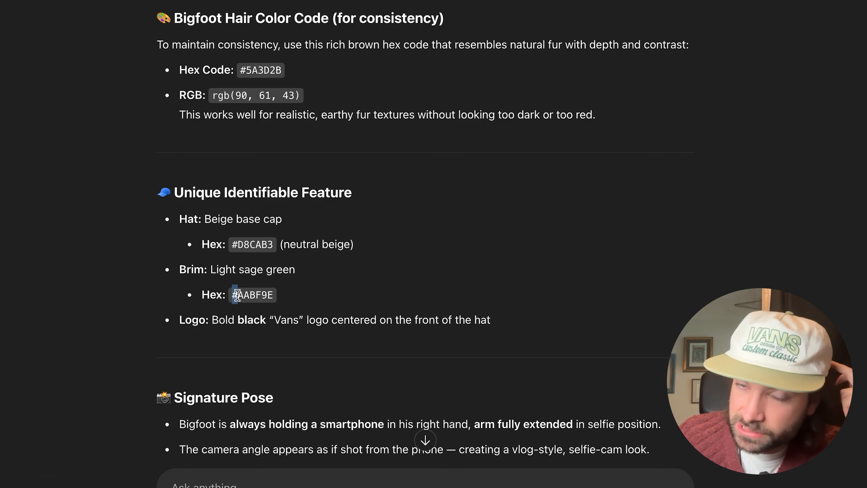
pyautogui.click(160, 44)
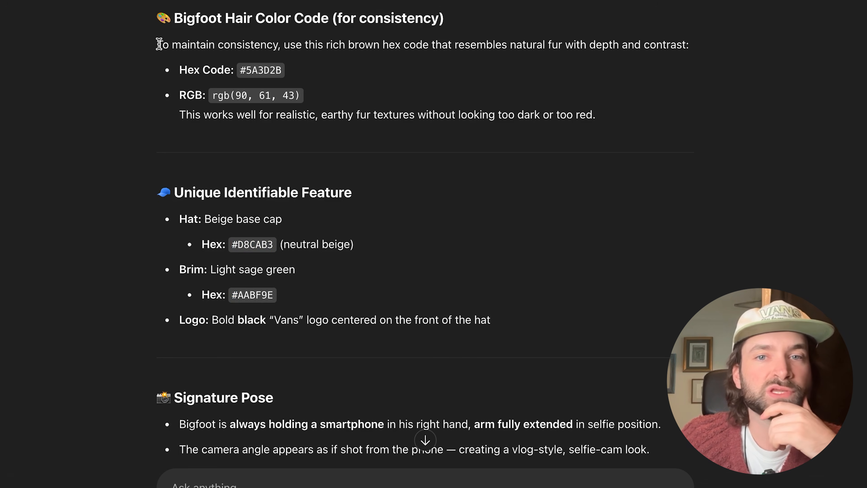
pyautogui.moveTo(159, 43)
pyautogui.mouseDown()
pyautogui.moveTo(304, 123)
pyautogui.moveTo(412, 209)
pyautogui.moveTo(606, 307)
pyautogui.mouseUp()
pyautogui.scroll(-3, 540, 272)
pyautogui.click(606, 307)
# - Copy the generated Bigfoot selfie-vlog prompt from the reply and paste it into the Flow project's video prompt
pyautogui.moveTo(162, 311); pyautogui.dragTo(538, 412)
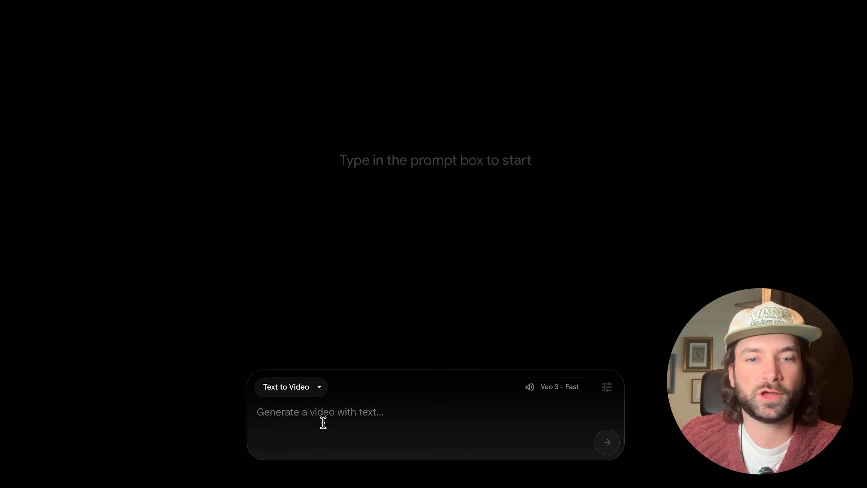
pyautogui.click(323, 422)
pyautogui.hotkey('ctrl', 'v')
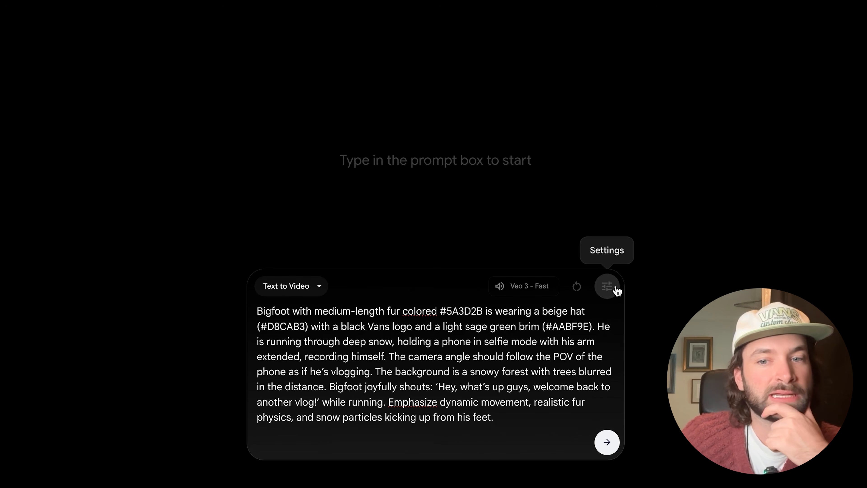
# - Review the model and outputs-per-prompt choices in the generation settings, keeping Veo 3 - Fast and 2 outputs
pyautogui.click(608, 294)
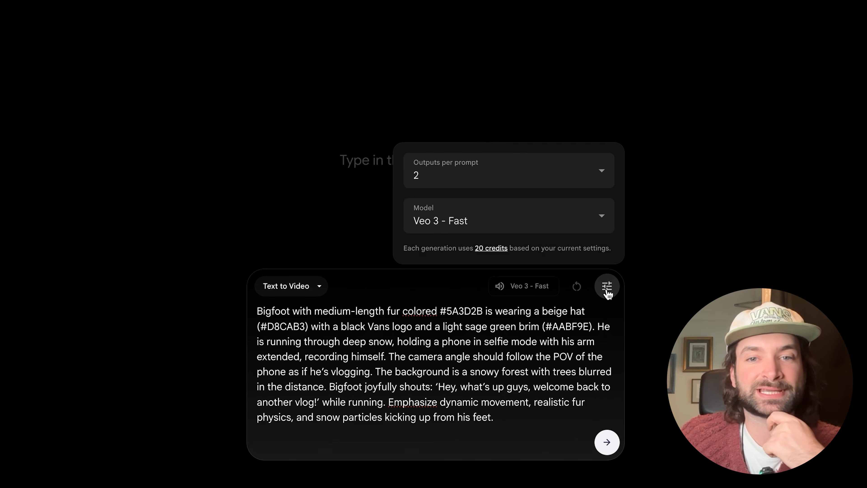
pyautogui.click(590, 229)
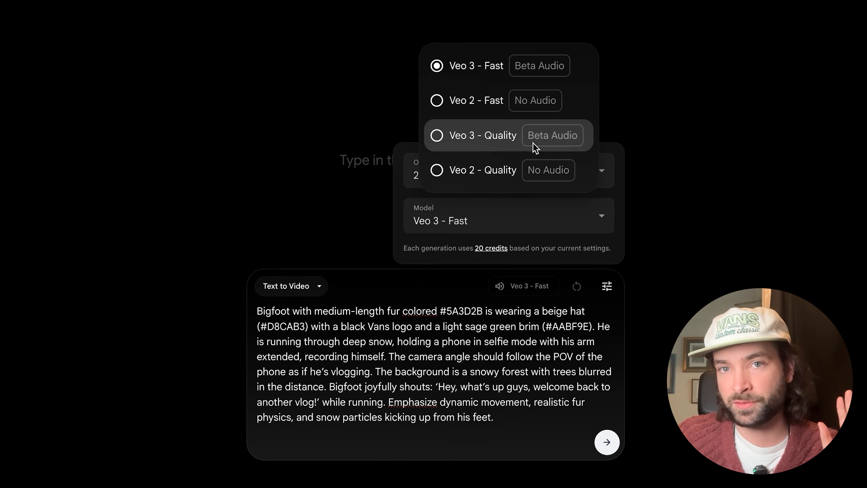
pyautogui.click(490, 72)
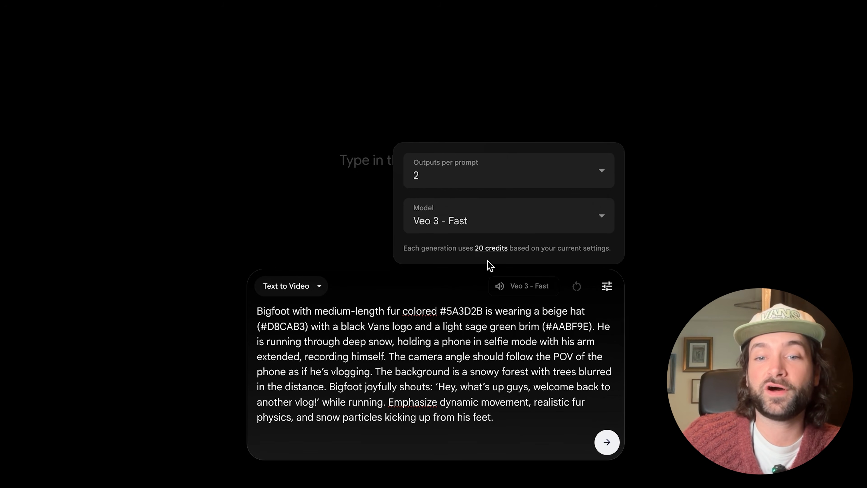
pyautogui.click(487, 169)
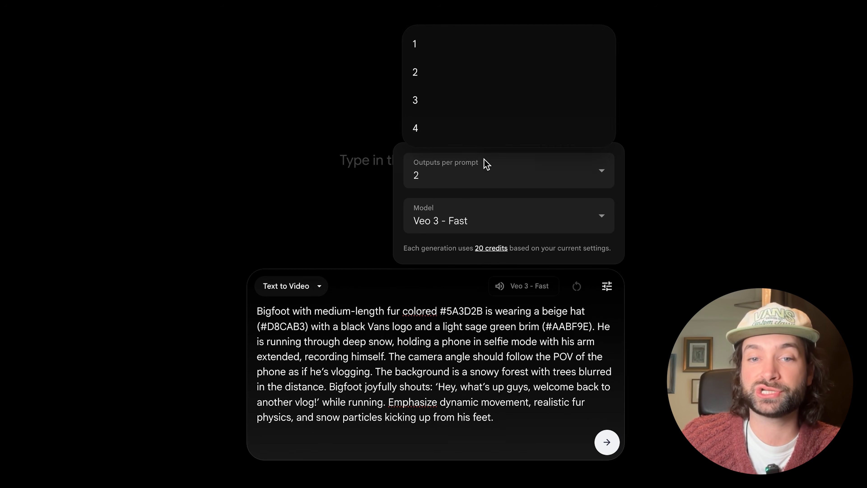
pyautogui.click(469, 218)
# - Switch the model to Veo 3 - Quality to compare the credit cost, and return it to Veo 3 - Fast
pyautogui.click(471, 217)
pyautogui.click(466, 140)
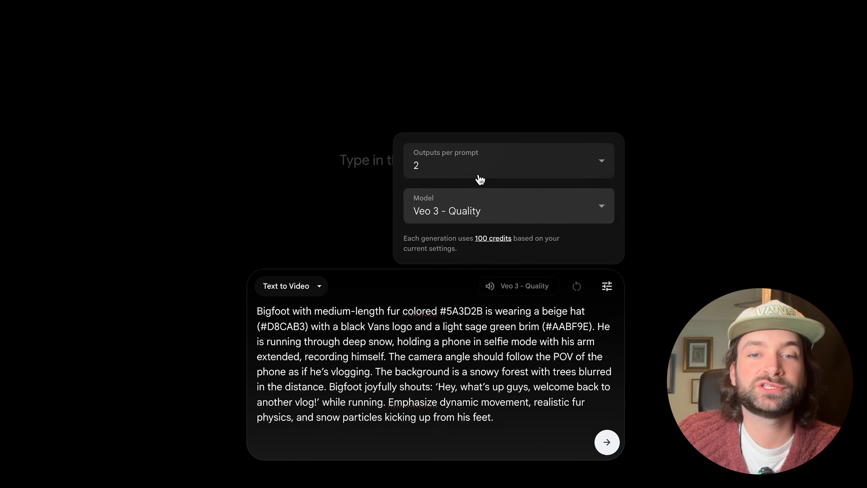
pyautogui.click(482, 206)
pyautogui.click(481, 65)
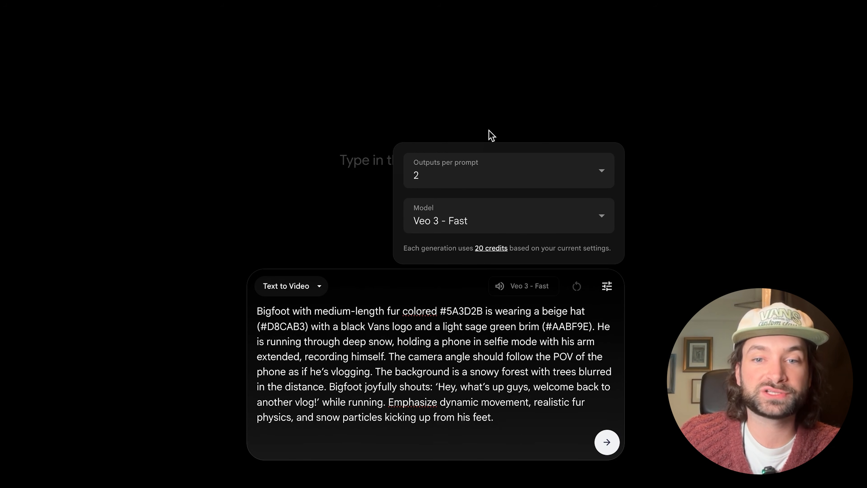
pyautogui.click(576, 433)
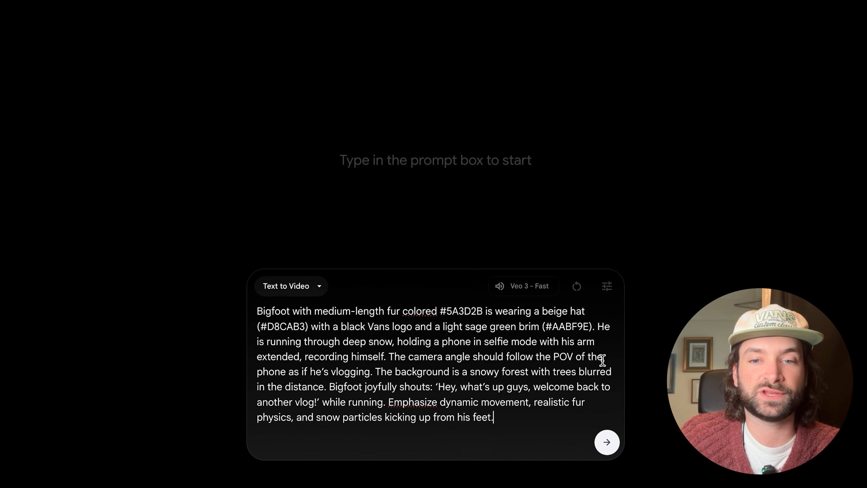
# - Generate the snowy-forest Bigfoot vlog with Veo 3 - Fast at 2 outputs per prompt, and play both resulting clips
pyautogui.click(606, 286)
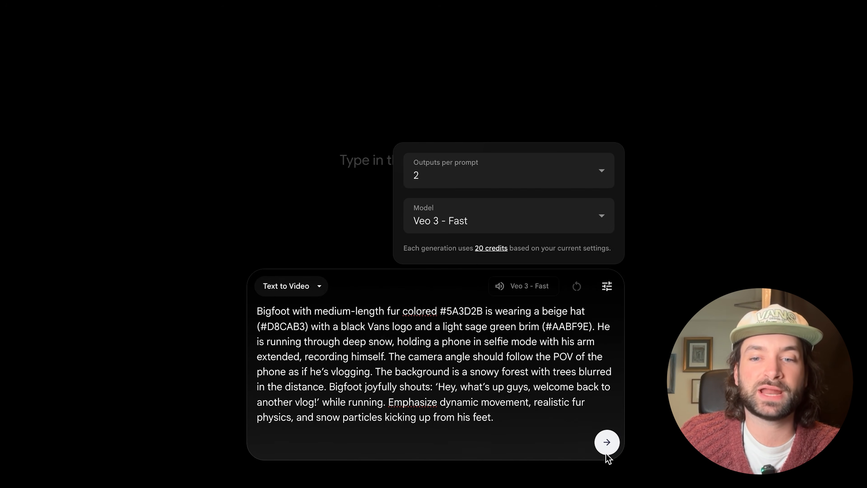
pyautogui.click(607, 441)
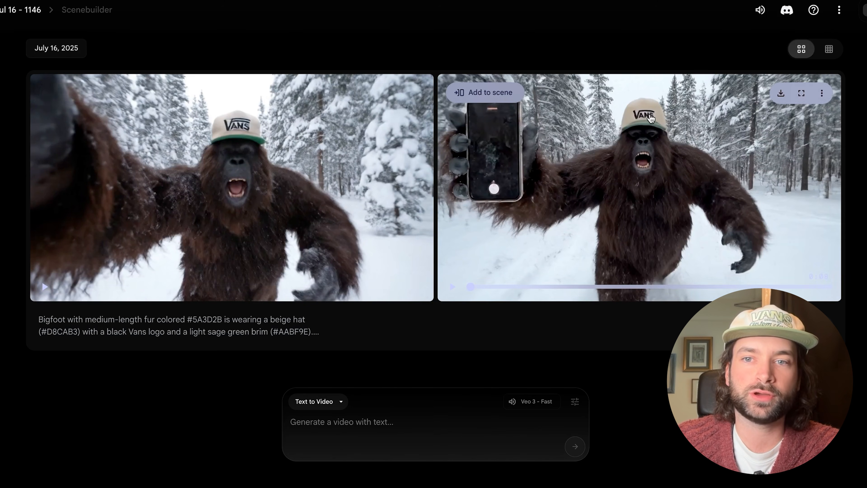
pyautogui.click(250, 168)
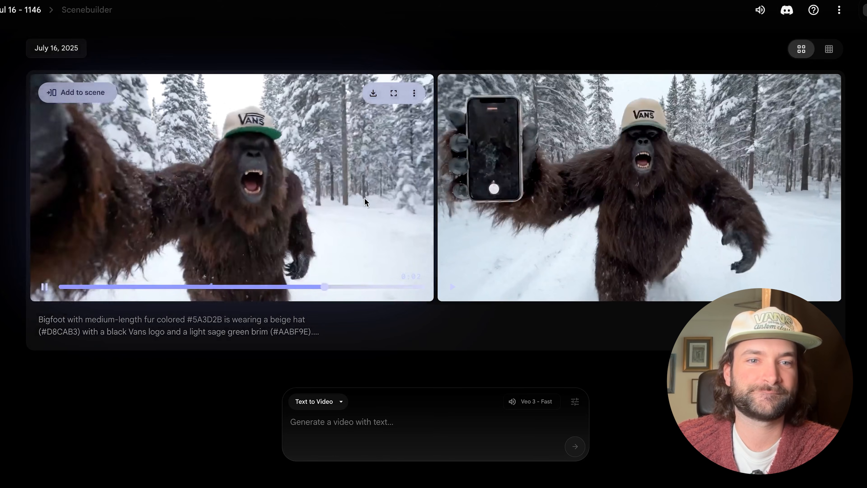
pyautogui.click(668, 188)
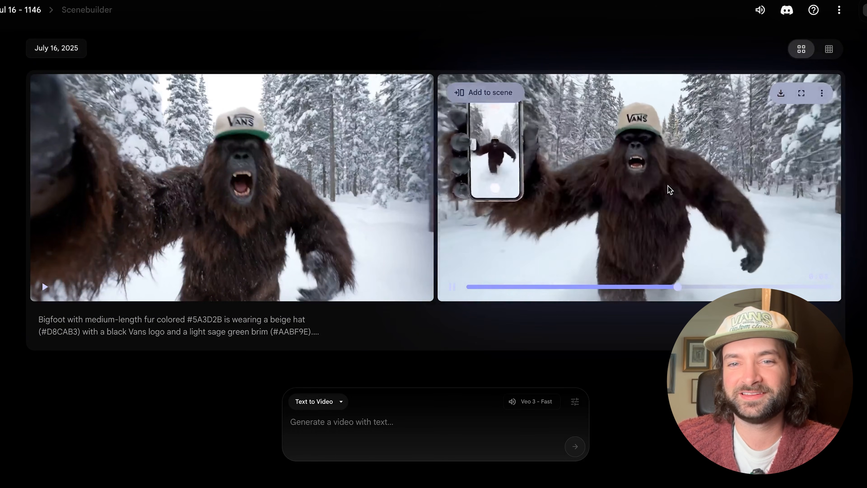
pyautogui.click(667, 185)
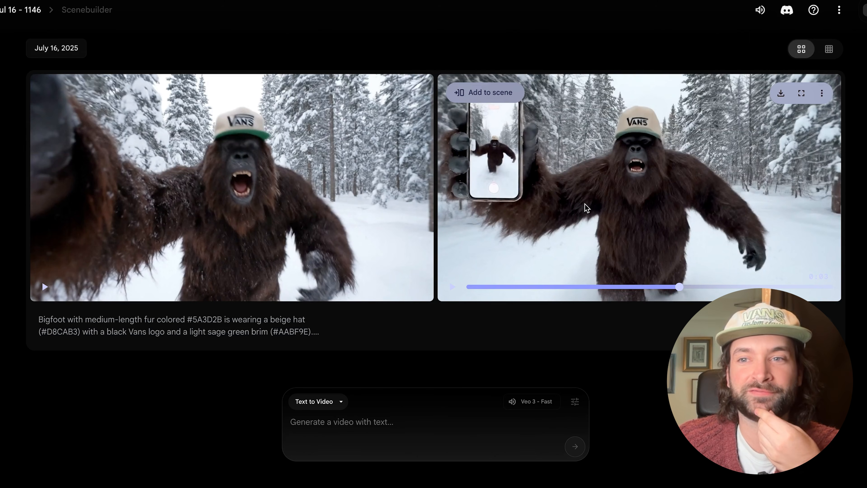
# - Download the first snowy-forest Bigfoot clip, the one where the phone is out of frame
pyautogui.moveTo(227, 207)
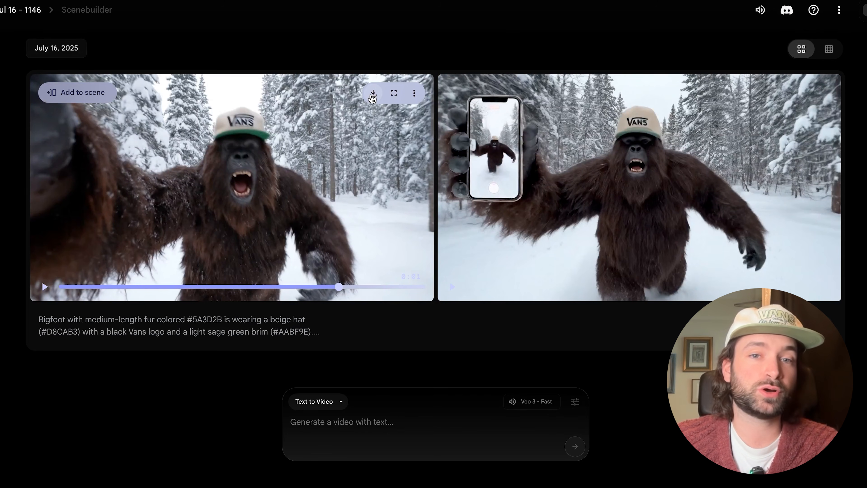
pyautogui.click(372, 98)
pyautogui.click(347, 136)
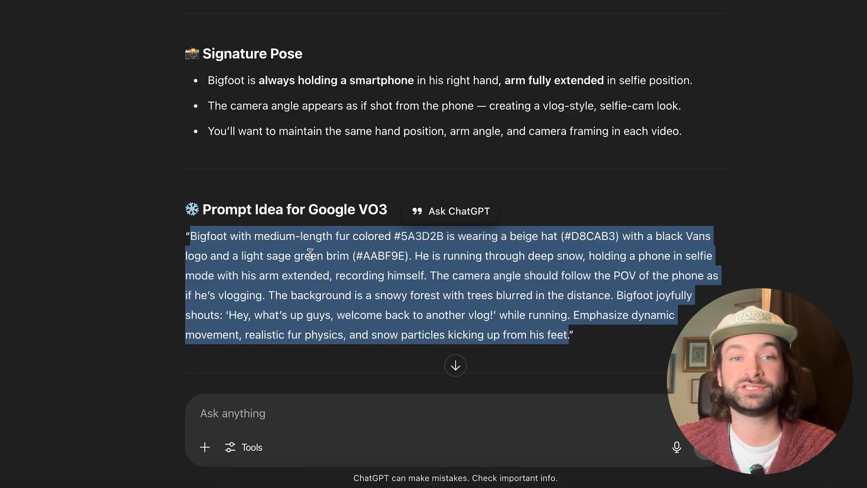
# - Switch to the ChatGPT conversation and dictate a follow-up request for a Google VO3 prompt with Bigfoot by the fire
pyautogui.click(284, 424)
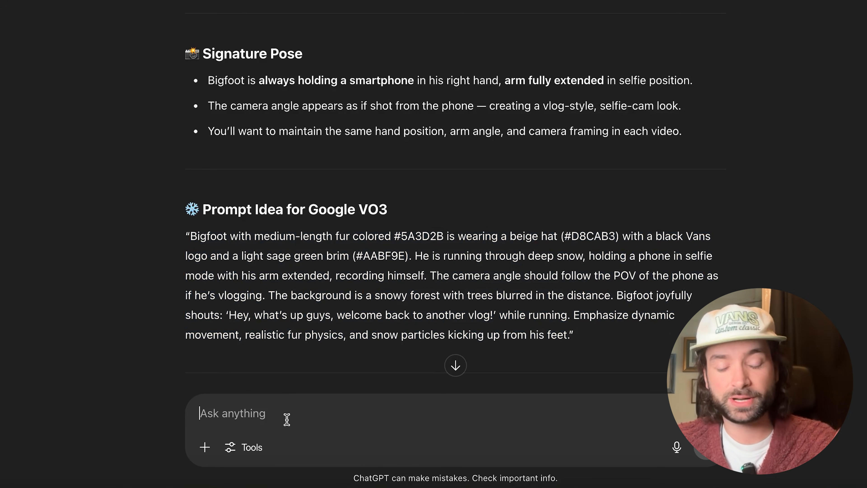
pyautogui.scroll(-5, 290, 347)
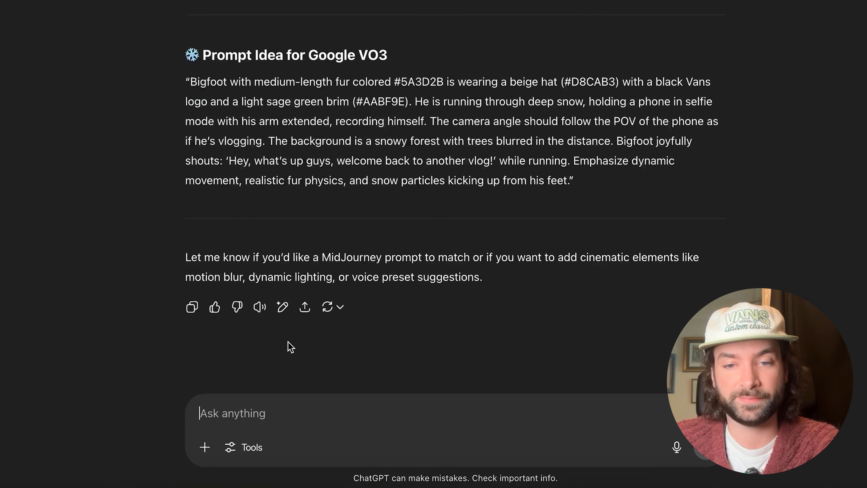
pyautogui.hotkey('alt', 'space')
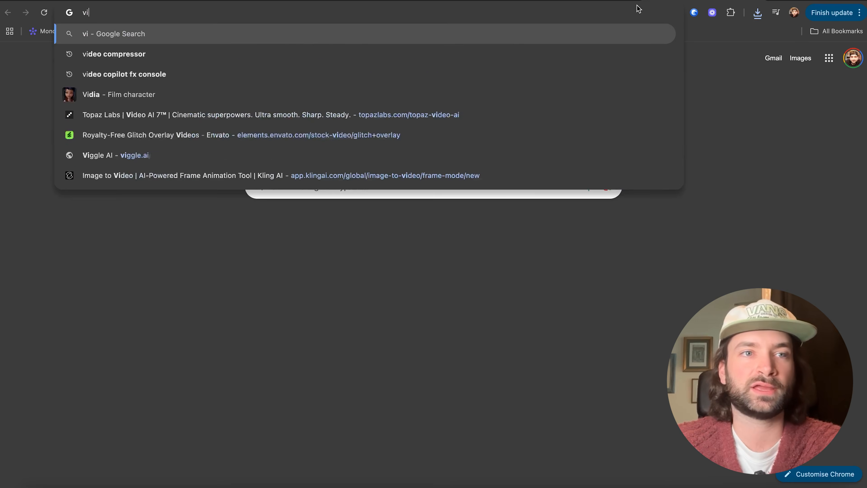
# - Search the web for "mp4 to mp3" and open the CloudConvert MP4 to MP3 Converter
pyautogui.write('p4 to mp3')
pyautogui.press('Return')
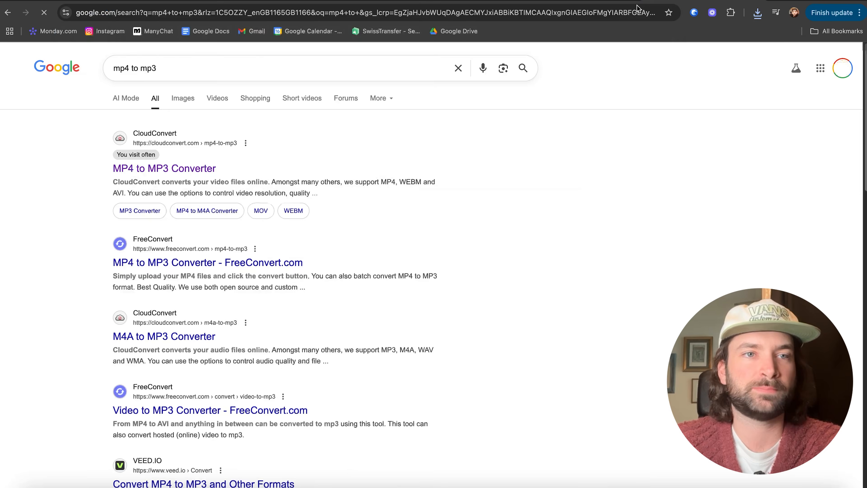
pyautogui.click(196, 174)
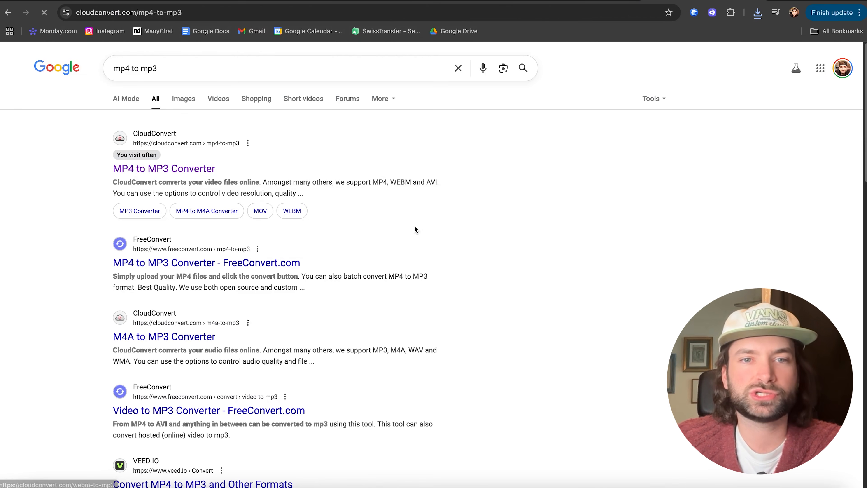
pyautogui.click(420, 236)
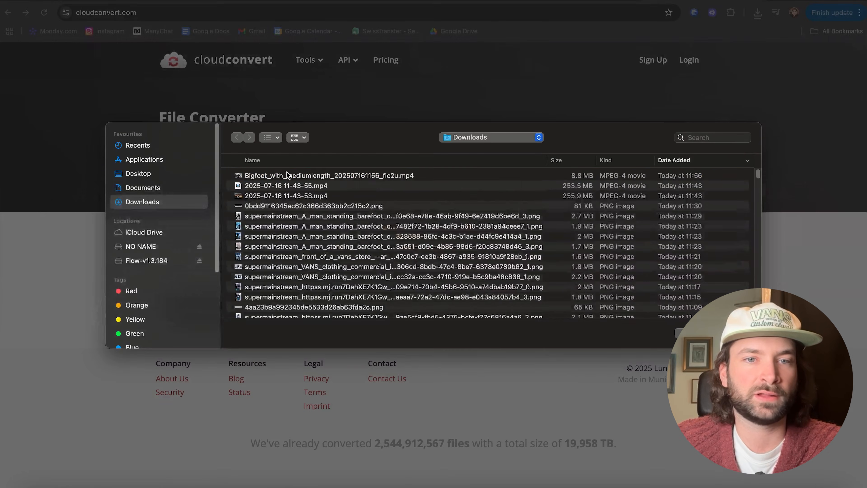
pyautogui.doubleClick(357, 175)
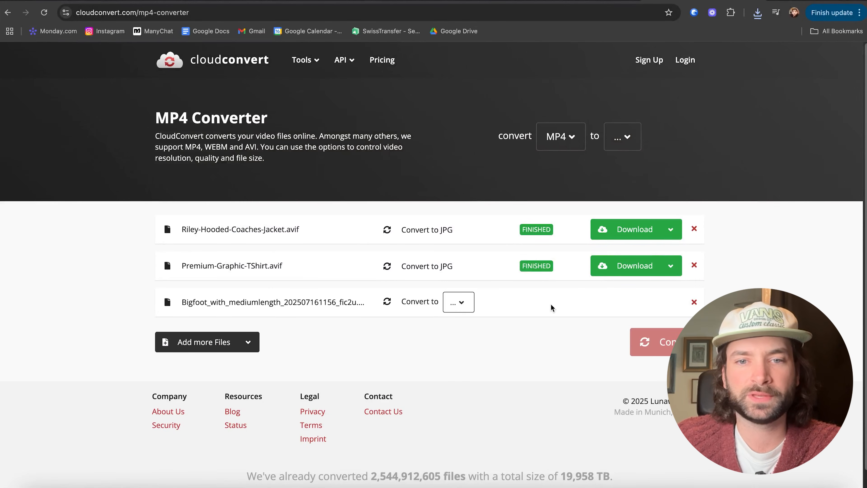
pyautogui.click(466, 307)
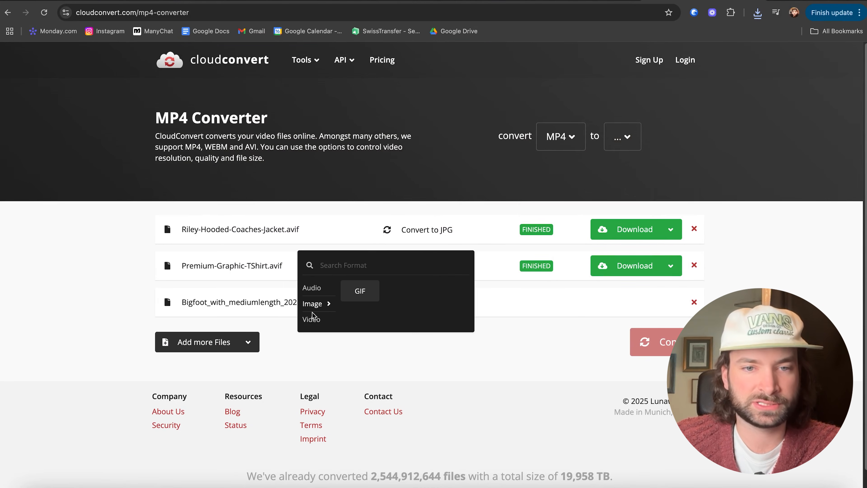
pyautogui.moveTo(314, 294)
pyautogui.click(403, 318)
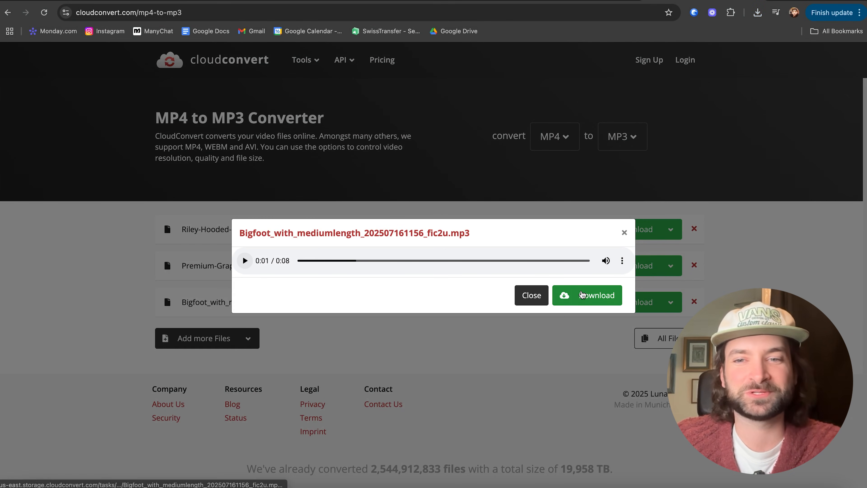
pyautogui.click(584, 295)
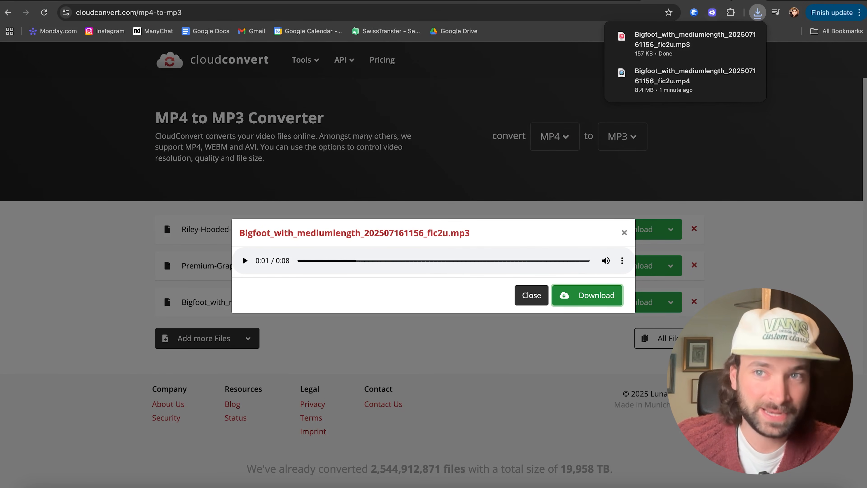
pyautogui.click(546, 6)
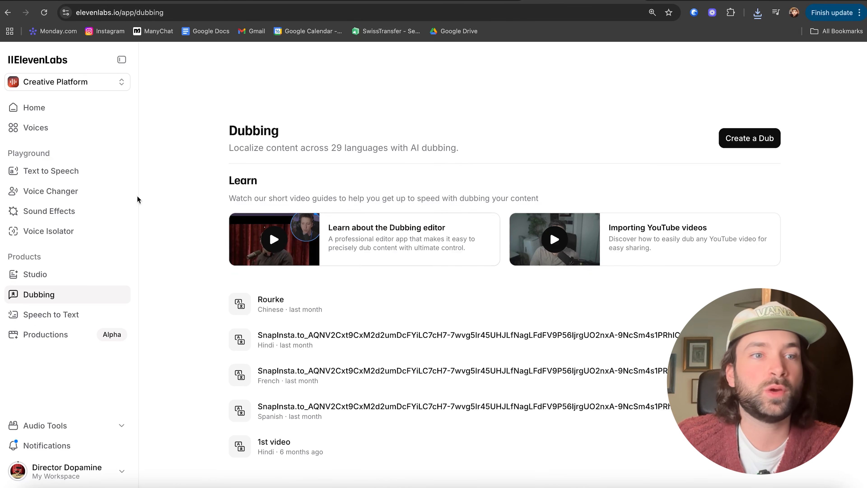
pyautogui.click(90, 194)
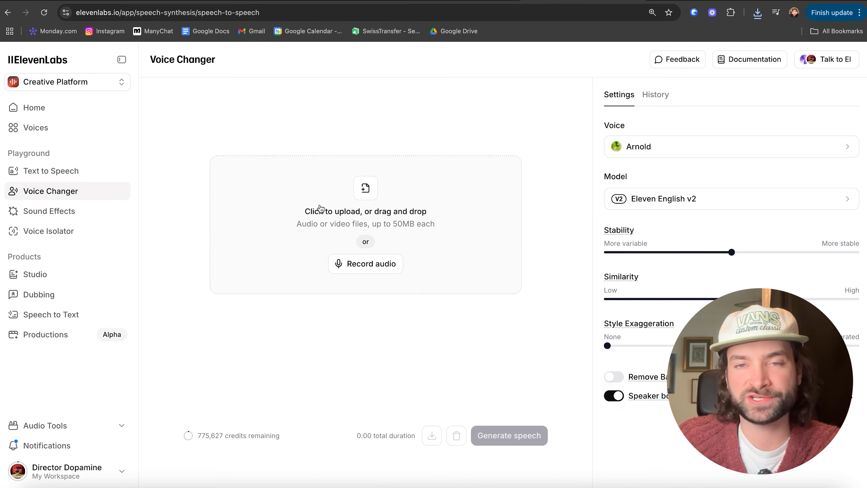
pyautogui.click(300, 205)
pyautogui.scroll(1, 285, 197)
pyautogui.doubleClick(286, 173)
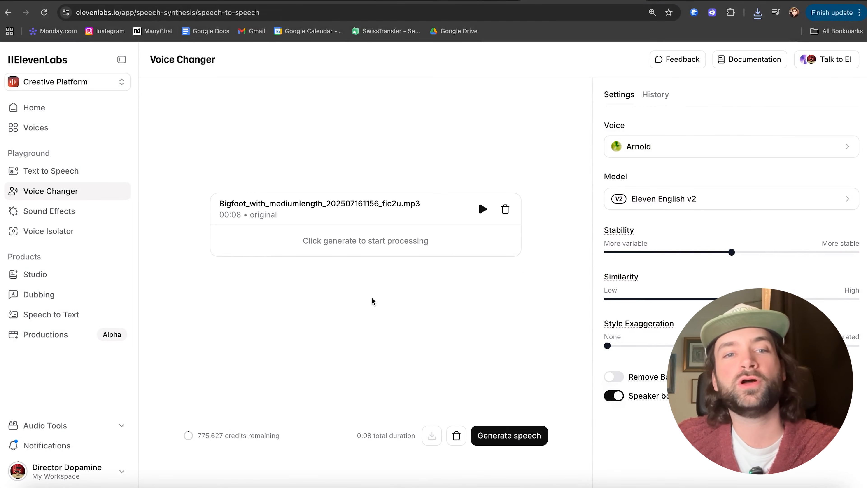
# - Preview the default Arnold voice, then convert the Bigfoot audio to that voice and play the result
pyautogui.click(656, 146)
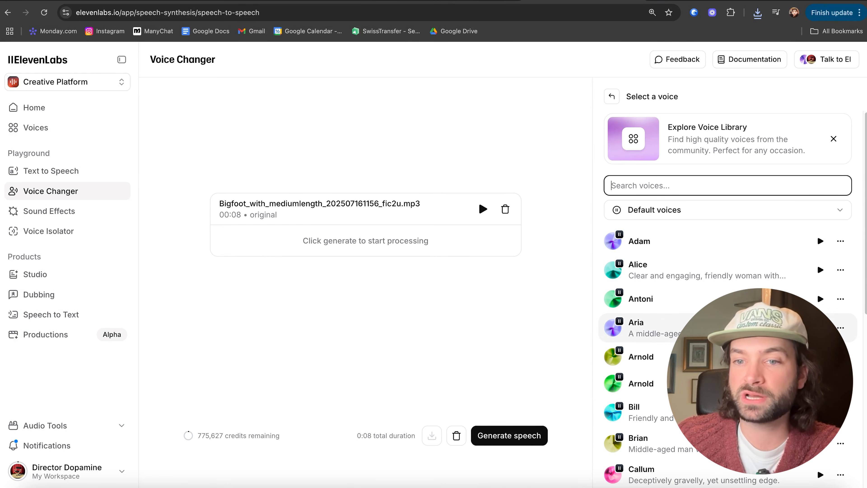
pyautogui.click(820, 357)
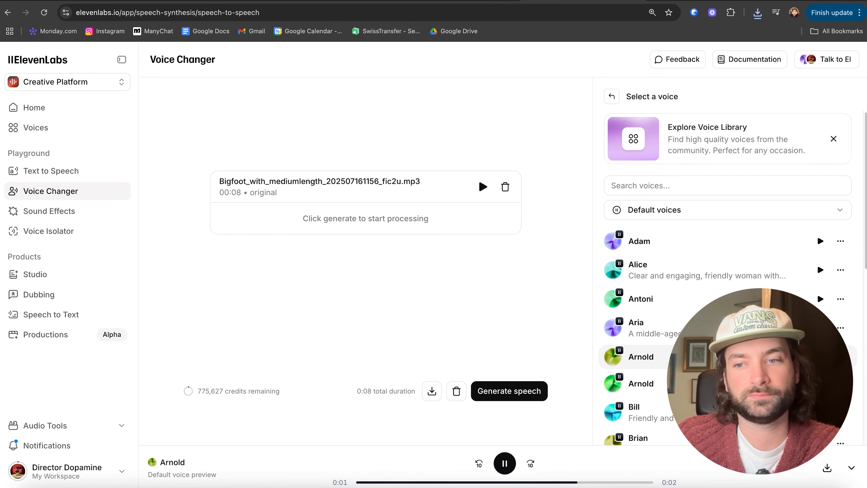
pyautogui.click(518, 396)
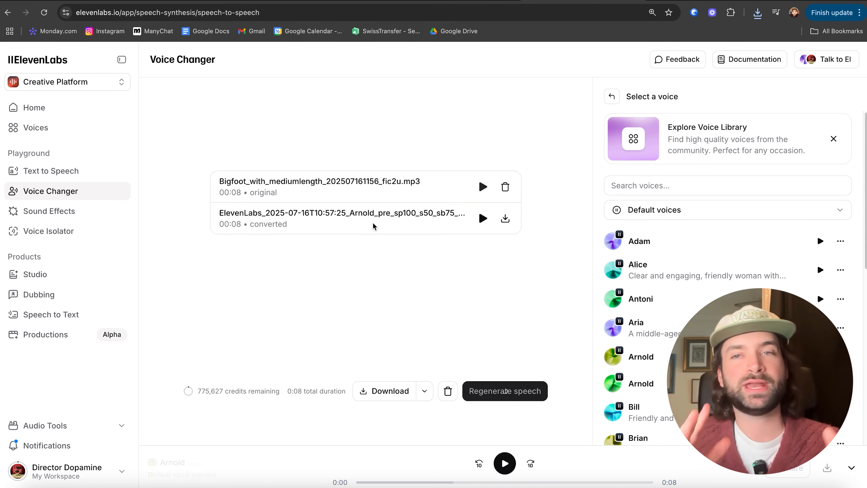
pyautogui.click(483, 219)
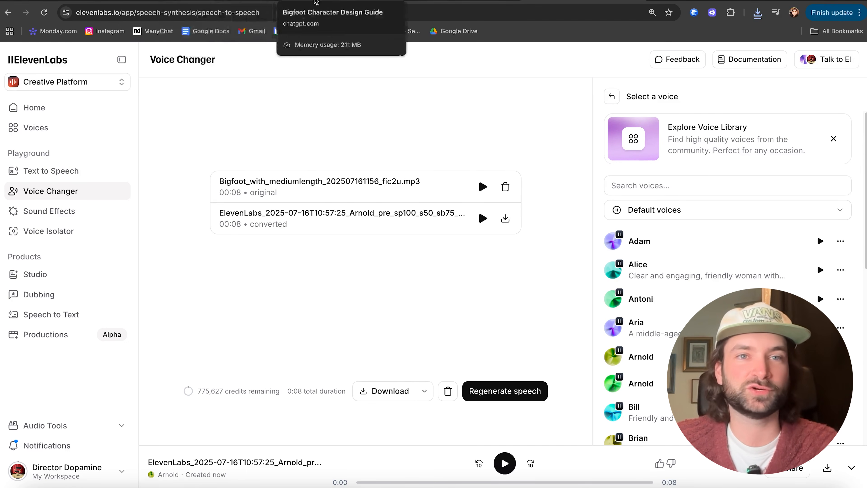
# - Copy the Bigfoot by the Fire prompt from ChatGPT into the Flow project's video prompt and generate the video
pyautogui.click(68, 7)
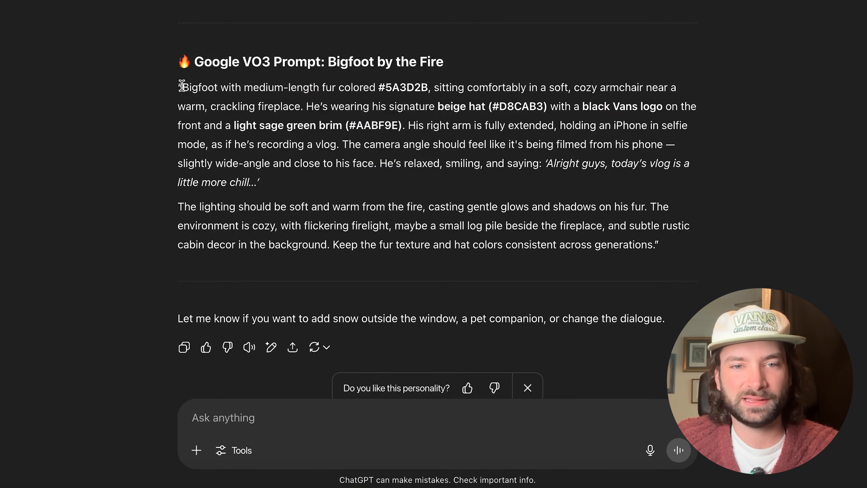
pyautogui.moveTo(181, 86); pyautogui.dragTo(499, 267)
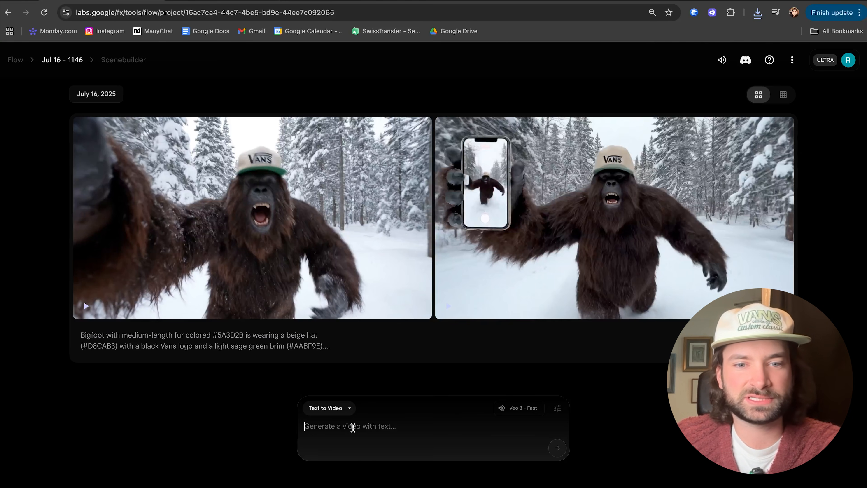
pyautogui.press('super+v')
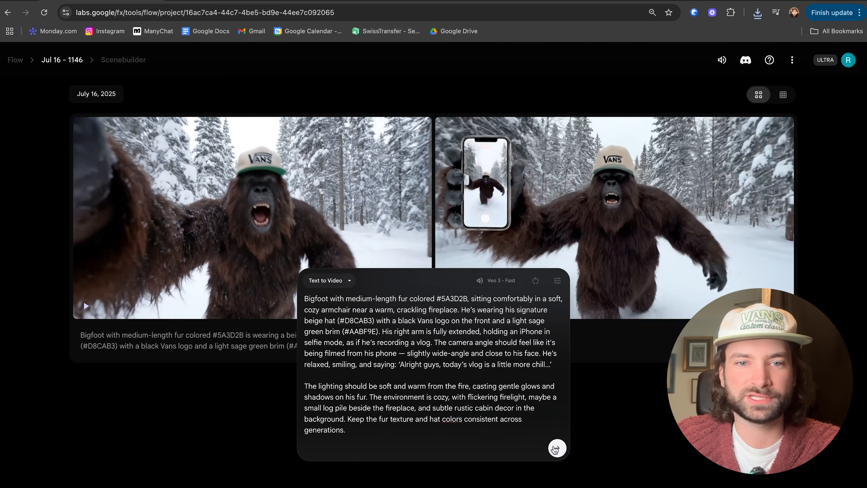
pyautogui.click(557, 448)
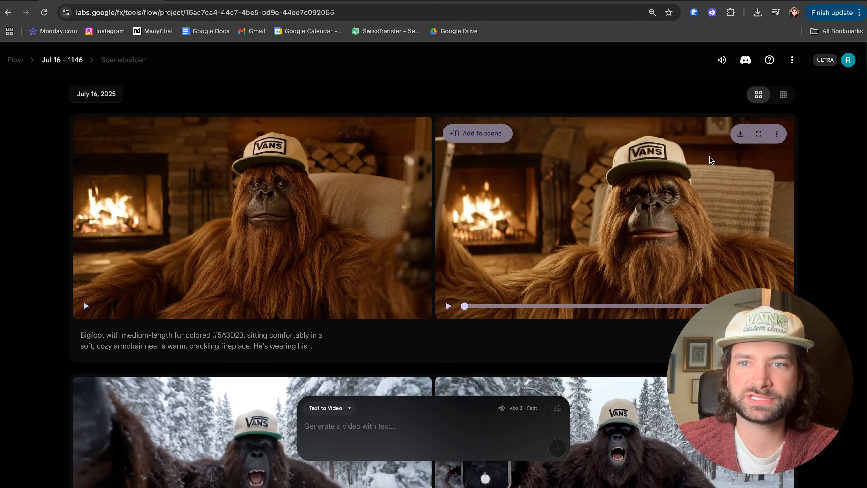
# - Play both fireside Bigfoot clips in Flow and download the first one
pyautogui.click(283, 219)
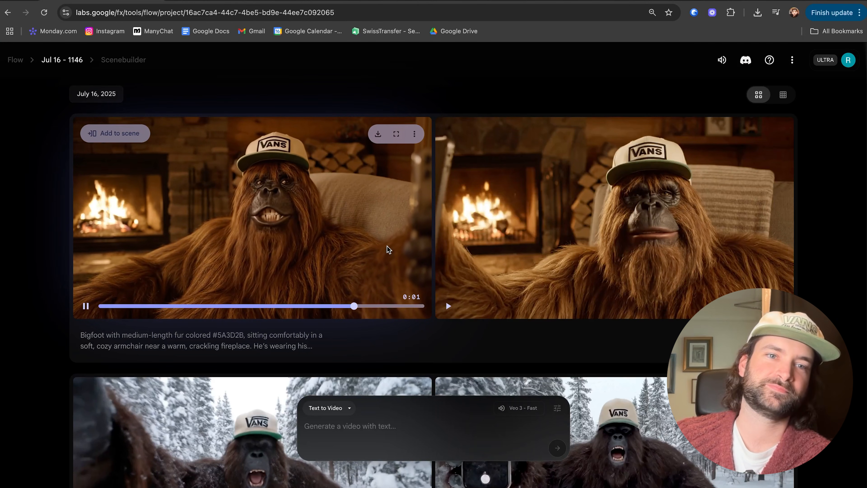
pyautogui.click(545, 235)
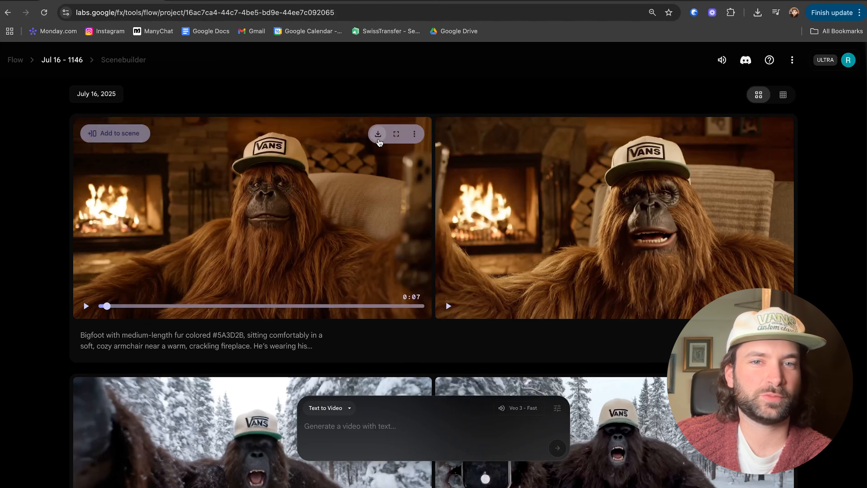
pyautogui.click(377, 133)
pyautogui.click(349, 173)
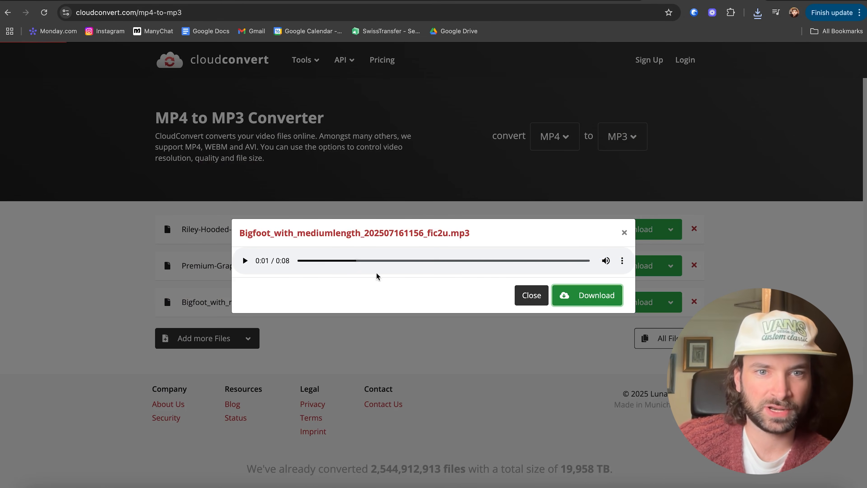
# - Switch to CloudConvert, add the newly downloaded fireside Bigfoot video and convert it to MP3
pyautogui.click(624, 234)
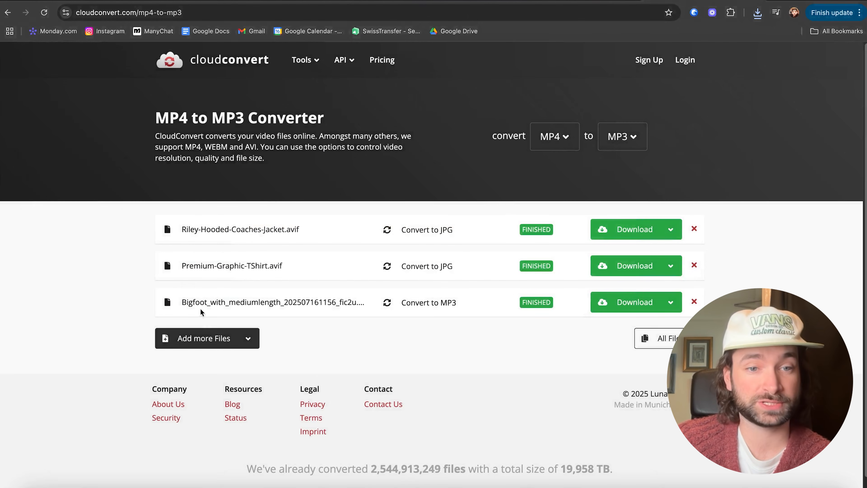
pyautogui.click(201, 338)
pyautogui.doubleClick(286, 177)
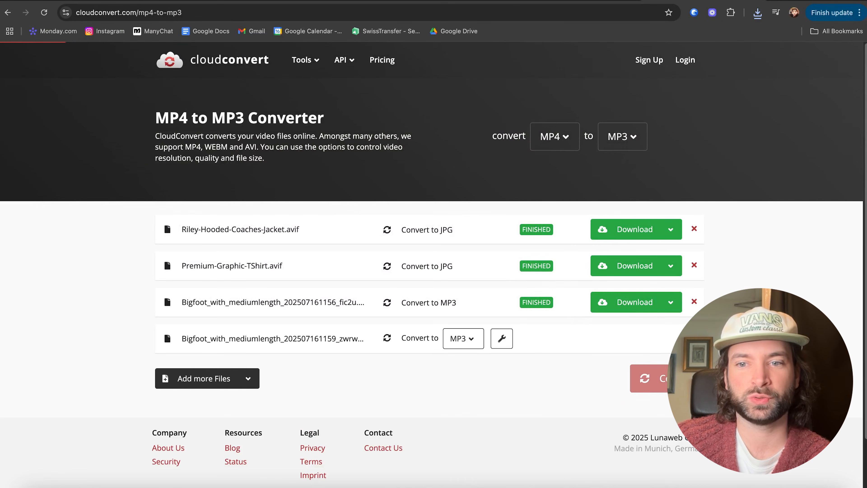
pyautogui.click(649, 378)
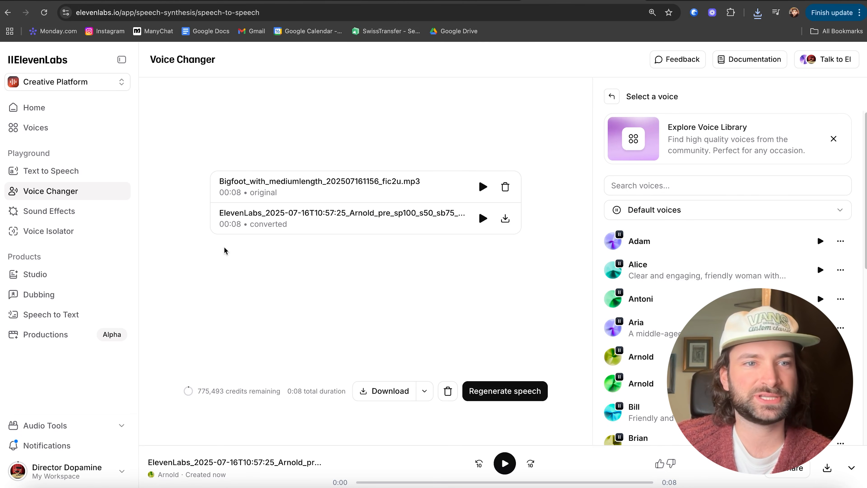
# - Replace the previous Bigfoot audio in ElevenLabs Voice Changer with the new fireside MP3 and convert it to the Arnold voice
pyautogui.click(505, 187)
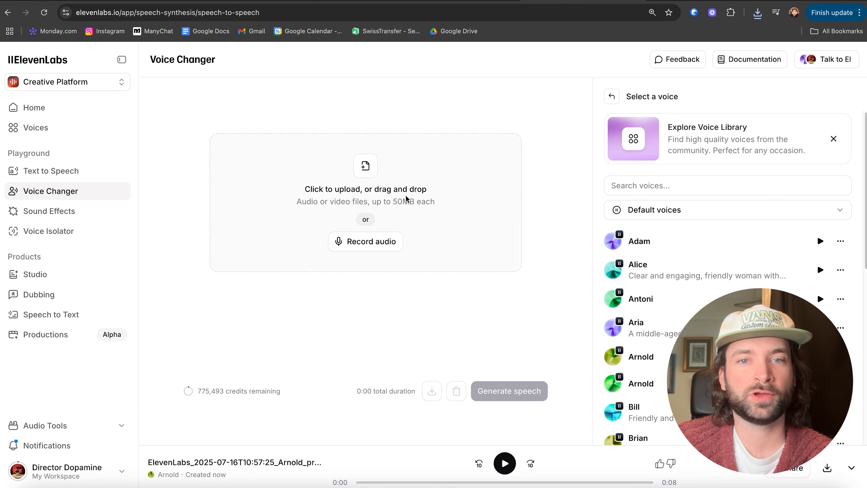
pyautogui.click(459, 199)
pyautogui.scroll(1, 355, 176)
pyautogui.doubleClick(355, 179)
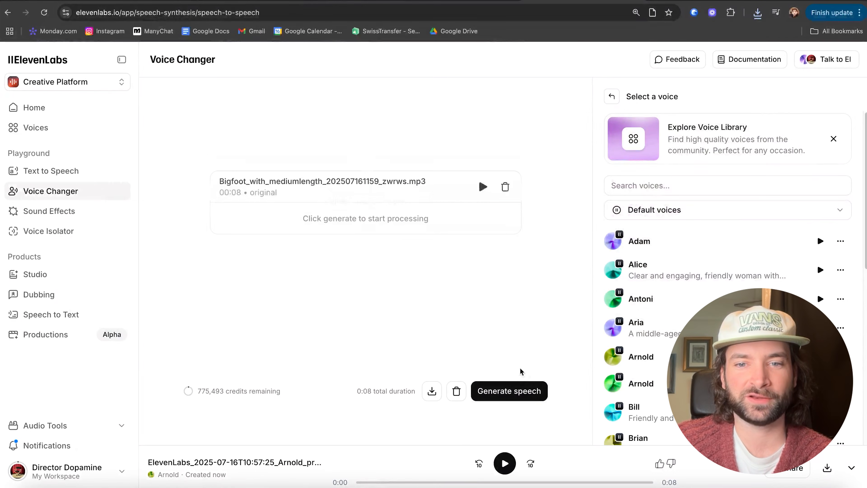
pyautogui.click(517, 394)
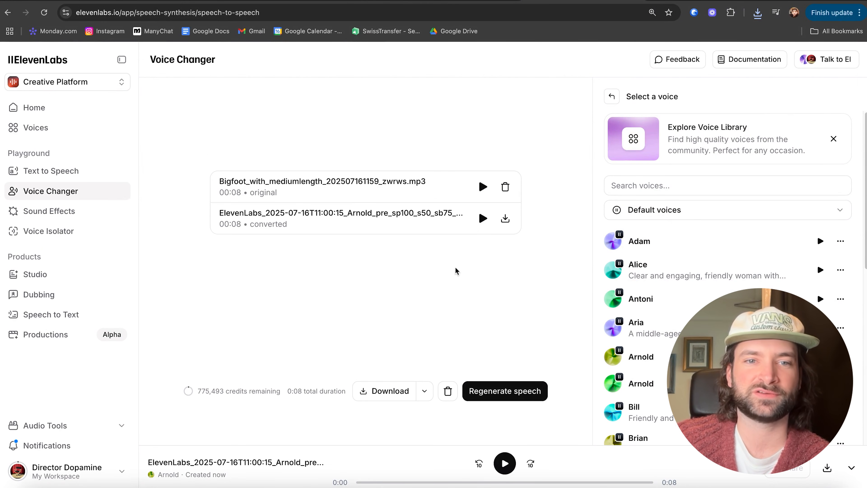
# - Play the converted fireside audio and download it
pyautogui.click(481, 220)
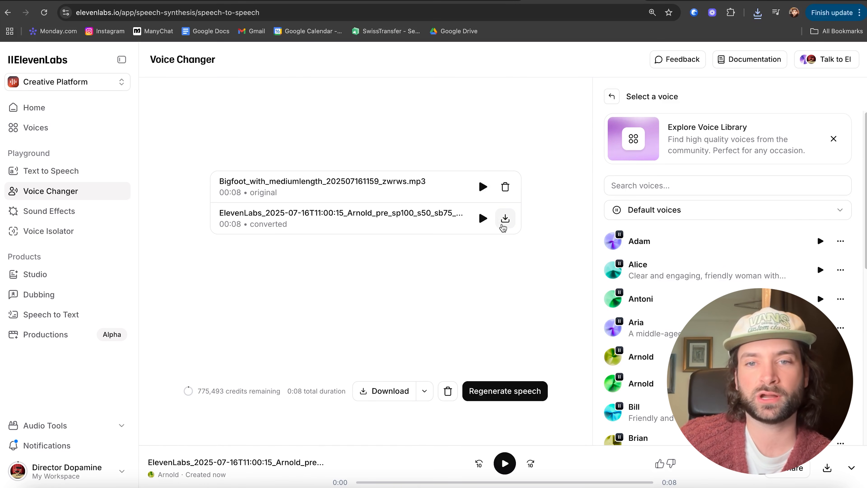
pyautogui.click(505, 218)
pyautogui.click(525, 243)
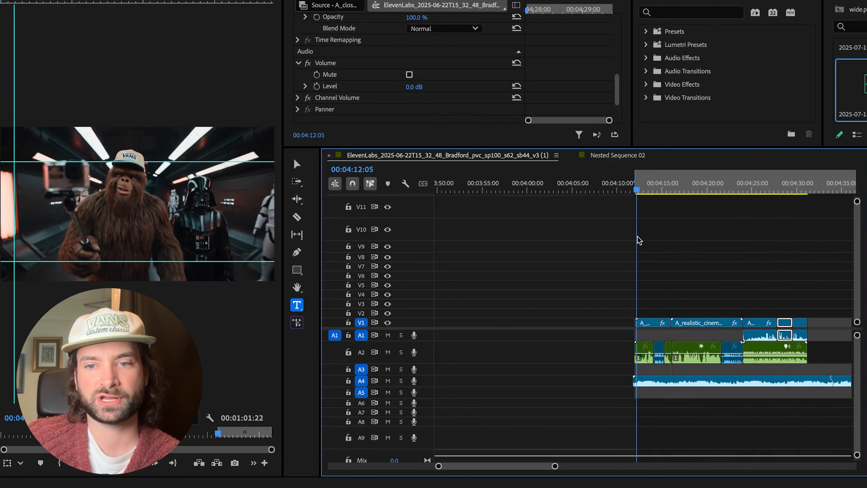
# - Switch to Premiere Pro and examine the ElevenLabs and original audio segments beneath the first Bigfoot clip in the timeline
pyautogui.click(644, 349)
pyautogui.press('space')
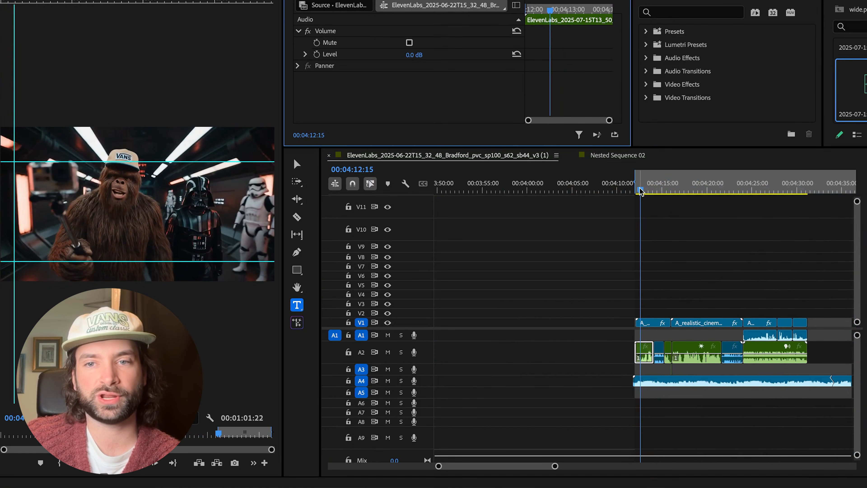
pyautogui.moveTo(661, 193)
pyautogui.mouseDown()
pyautogui.moveTo(643, 196)
pyautogui.moveTo(650, 195)
pyautogui.mouseUp()
pyautogui.click(655, 353)
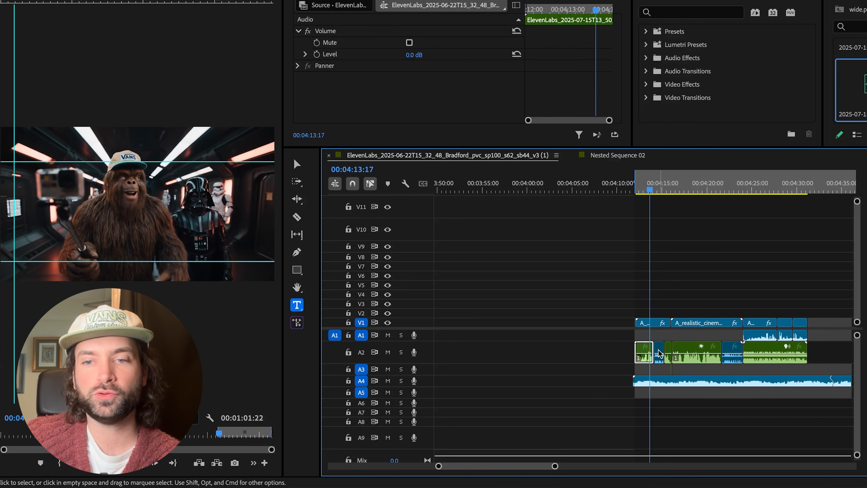
pyautogui.click(658, 189)
pyautogui.moveTo(658, 189)
pyautogui.mouseDown()
pyautogui.moveTo(666, 188)
pyautogui.moveTo(652, 193)
pyautogui.moveTo(666, 195)
pyautogui.moveTo(649, 197)
pyautogui.mouseUp()
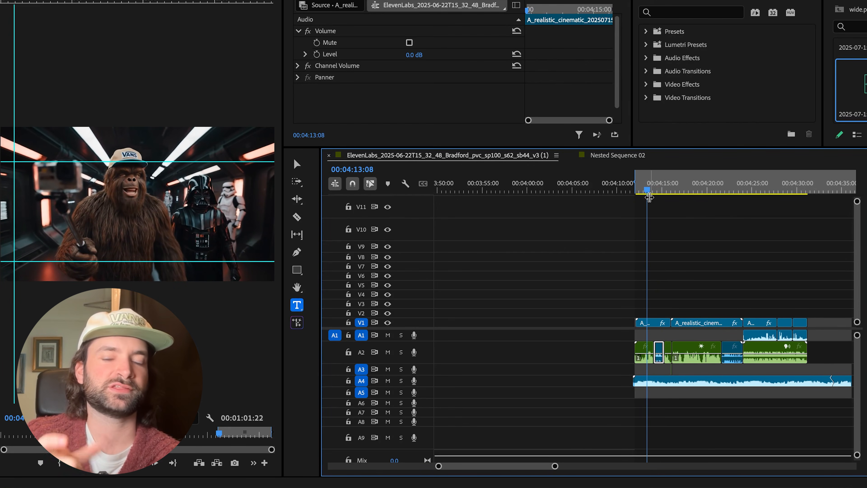
# - Play the sequence from the start of the first Bigfoot clip into the snow clip, and replay the snow clip from 00:04:19:16
pyautogui.moveTo(649, 197); pyautogui.dragTo(637, 194)
pyautogui.press('space')
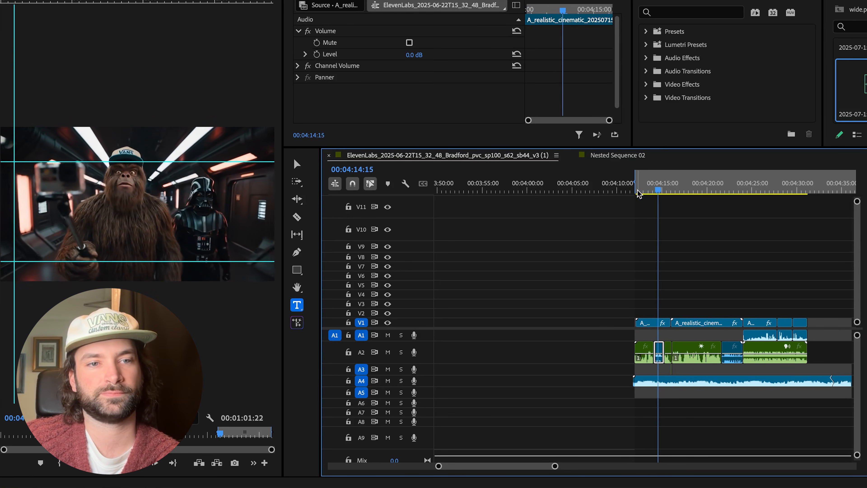
pyautogui.press('space')
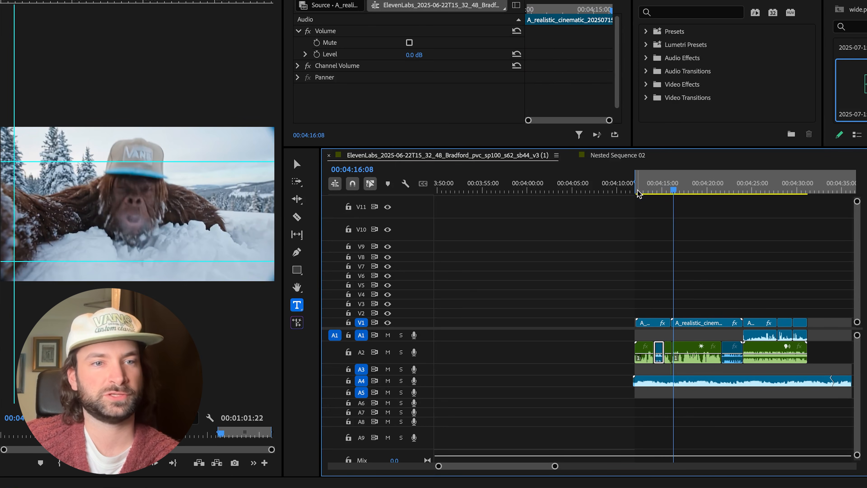
pyautogui.moveTo(704, 186)
pyautogui.mouseDown()
pyautogui.moveTo(749, 186)
pyautogui.moveTo(708, 186)
pyautogui.moveTo(732, 193)
pyautogui.moveTo(710, 195)
pyautogui.mouseUp()
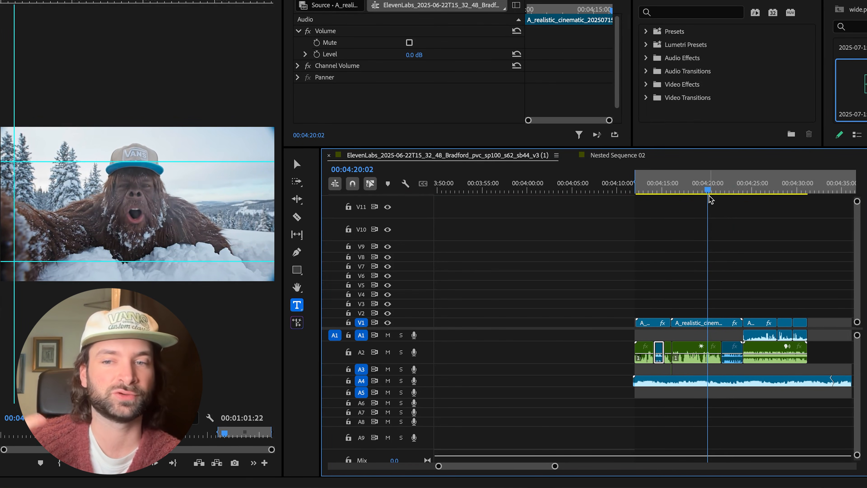
pyautogui.moveTo(697, 188); pyautogui.dragTo(704, 186)
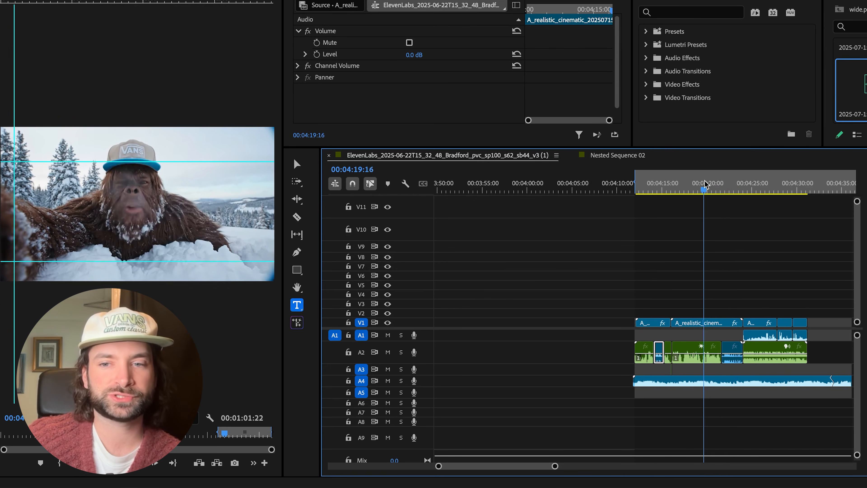
pyautogui.press('space')
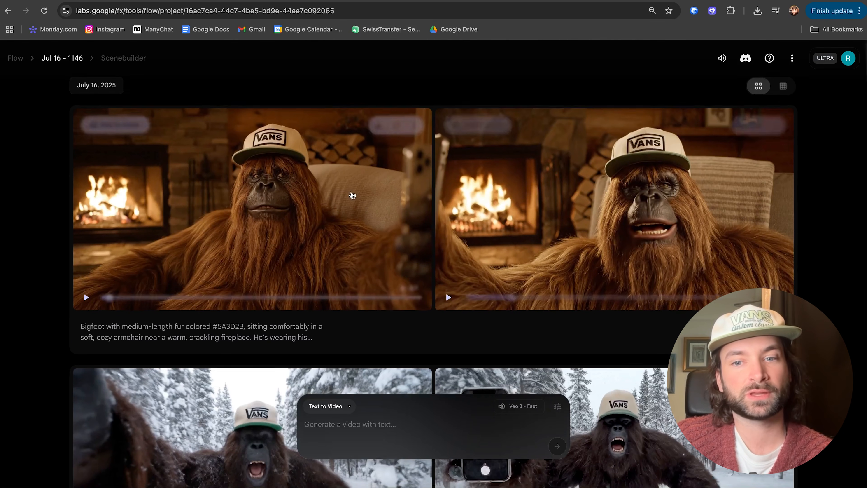
# - Switch to Flow, return from the Bigfoot project to the project list and create a new project
pyautogui.scroll(-2, 630, 174)
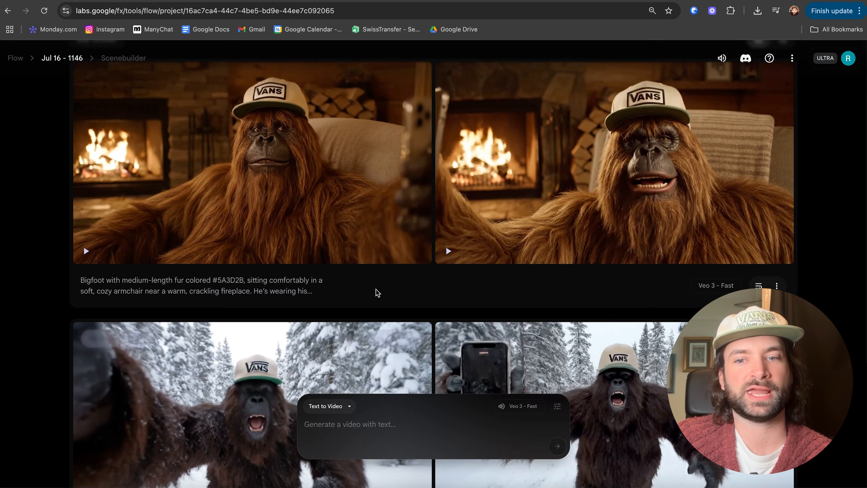
pyautogui.scroll(2, 287, 189)
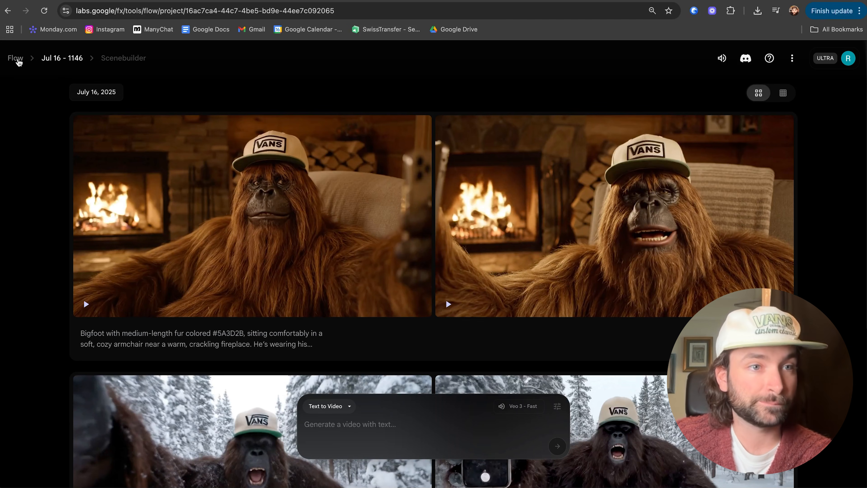
pyautogui.click(16, 59)
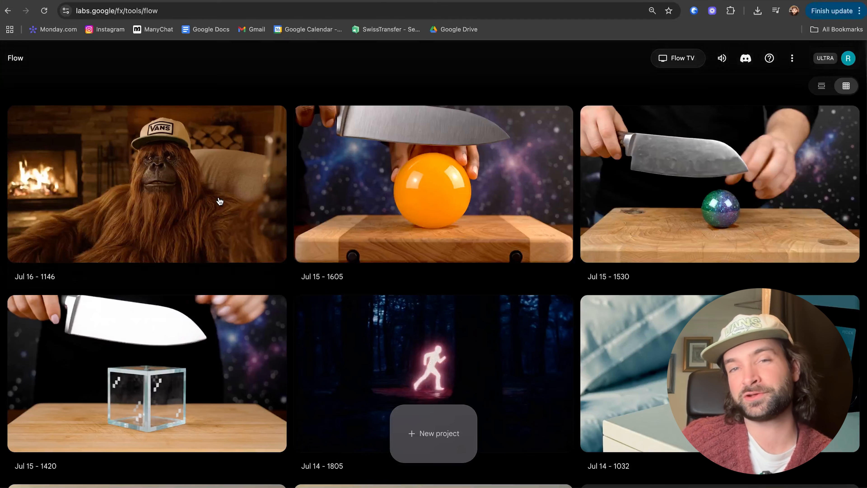
pyautogui.moveTo(220, 200)
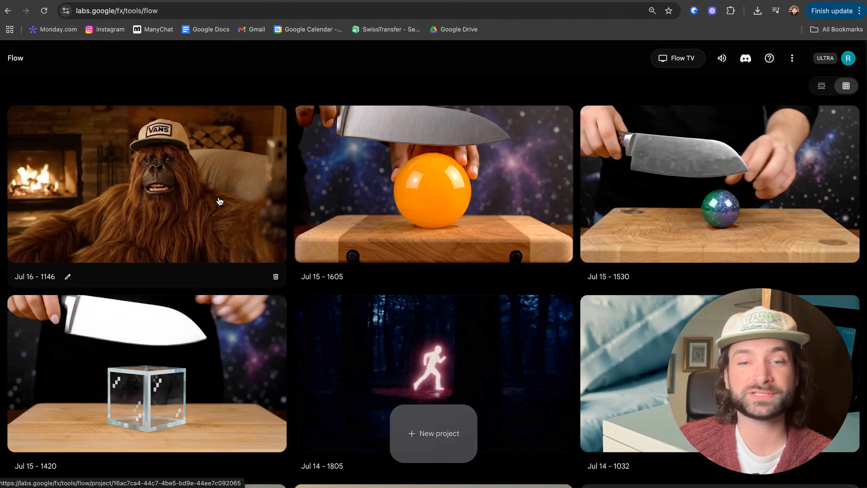
pyautogui.moveTo(177, 364)
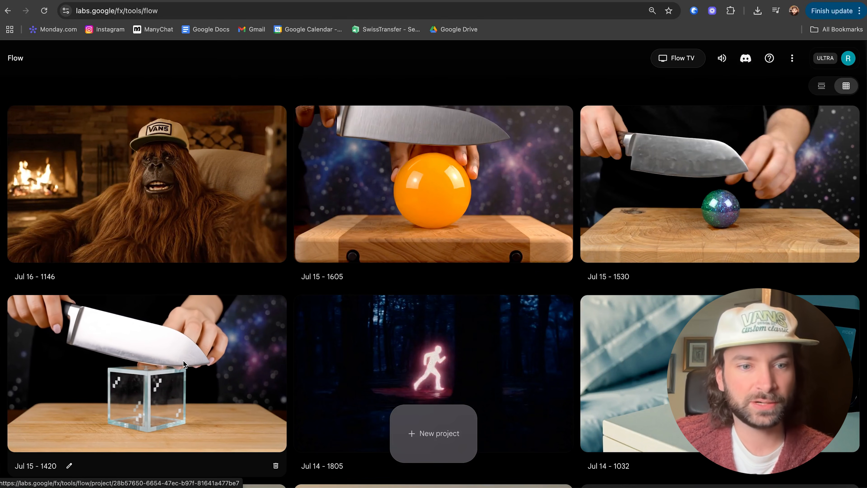
pyautogui.click(442, 440)
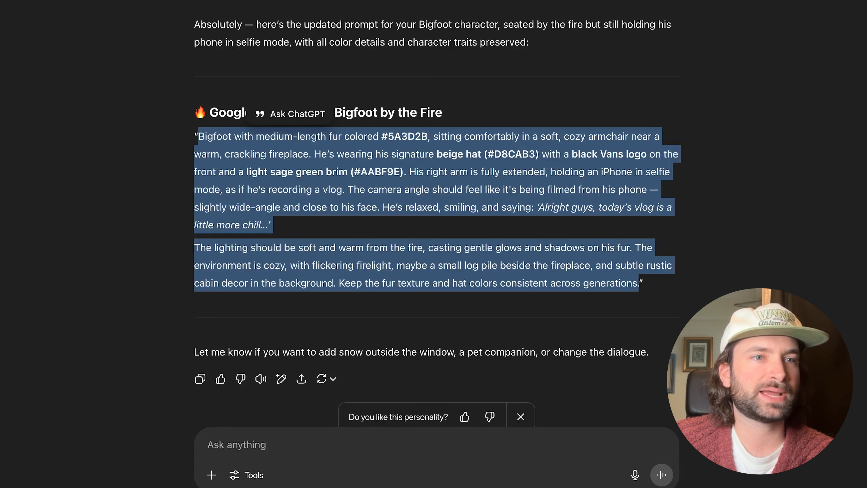
# - Switch to ChatGPT, look back over the earlier Bigfoot prompts and start a new chat
pyautogui.click(226, 443)
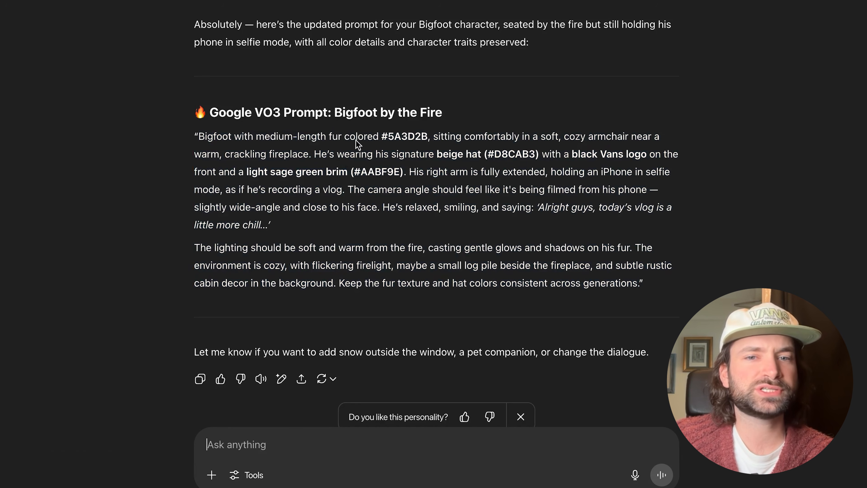
pyautogui.scroll(15, 294, 151)
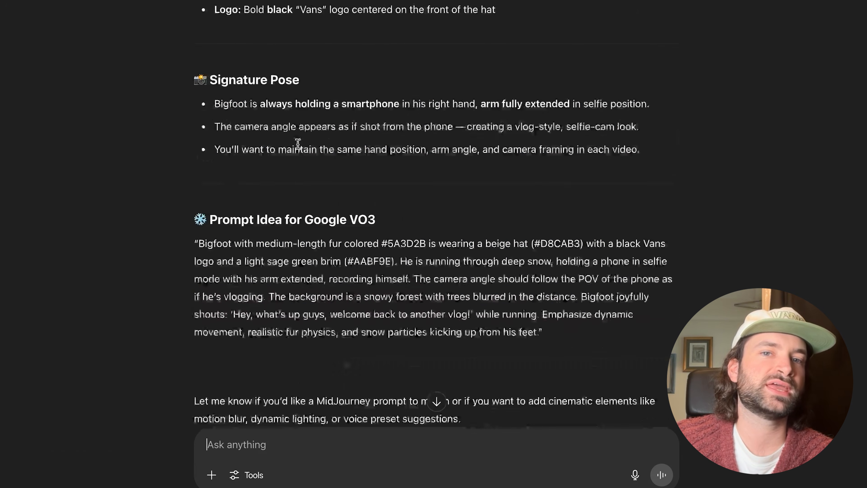
pyautogui.hotkey('ctrl', 'shift', 'o')
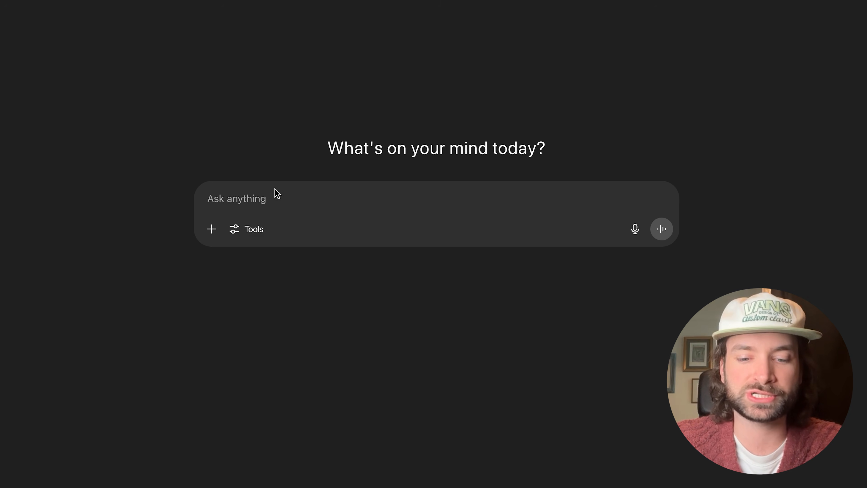
# - Dictate and send a request for a Google VO3 ASMR video prompt of a man chopping a Minecraft glass block with a golden, emerald-handled knife
pyautogui.hotkey('alt', 'space')
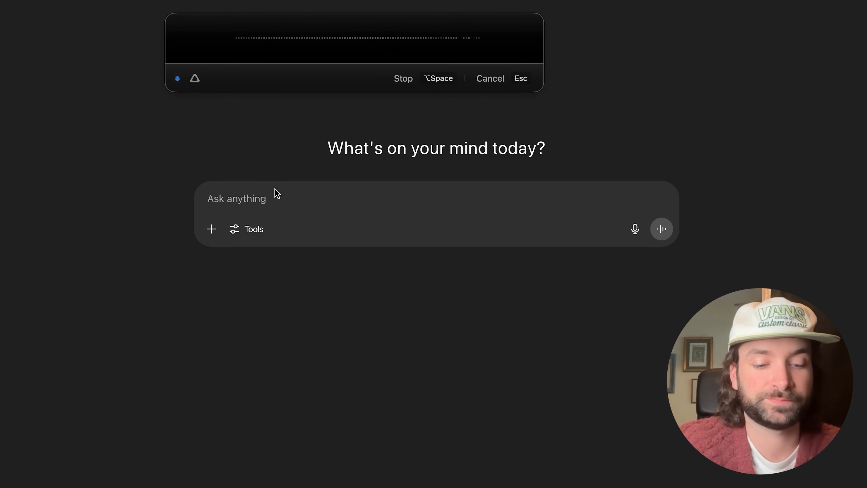
pyautogui.hotkey('alt', 'space')
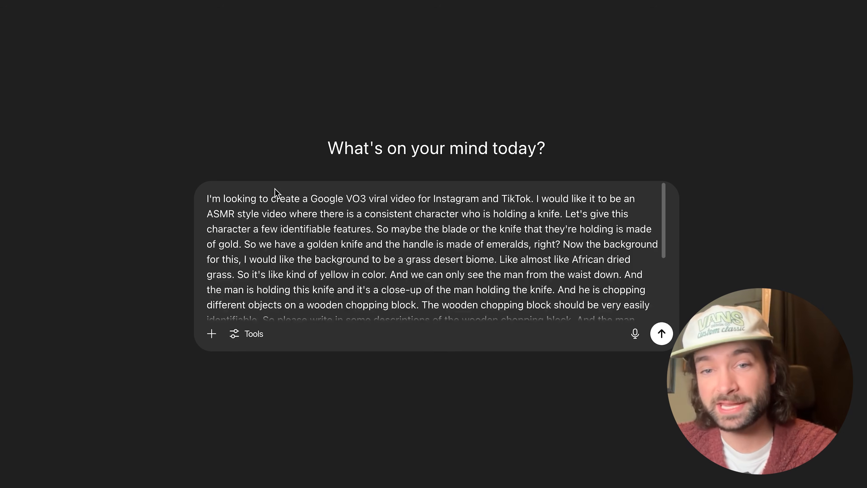
pyautogui.scroll(-6, 336, 231)
pyautogui.scroll(5, 337, 231)
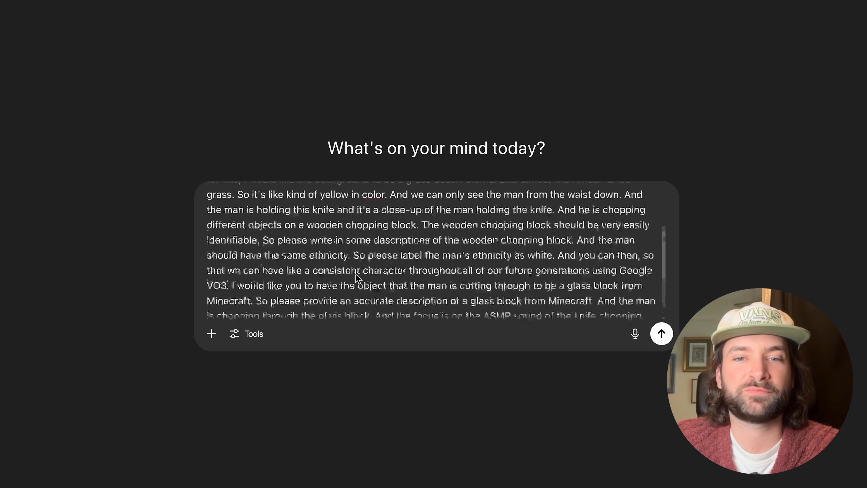
pyautogui.click(661, 333)
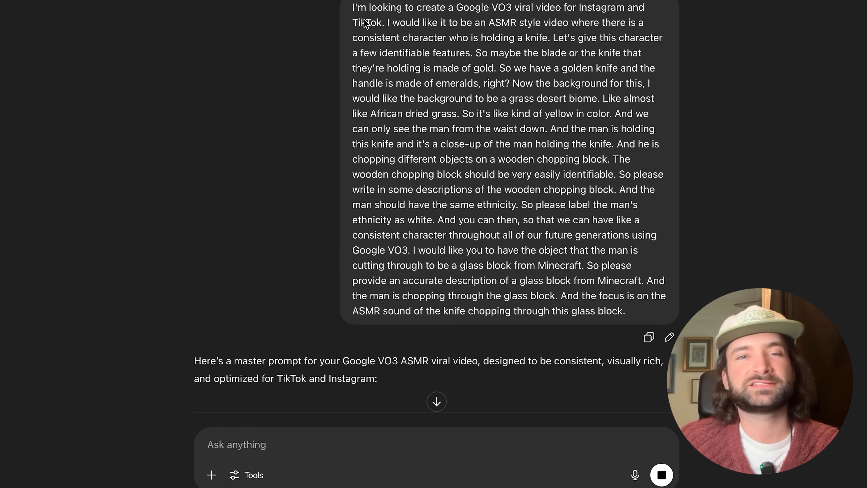
# - Read the three-paragraph ASMR prompt and dictate a request to condense it into one paragraph for an 8-second video
pyautogui.scroll(-10, 365, 24)
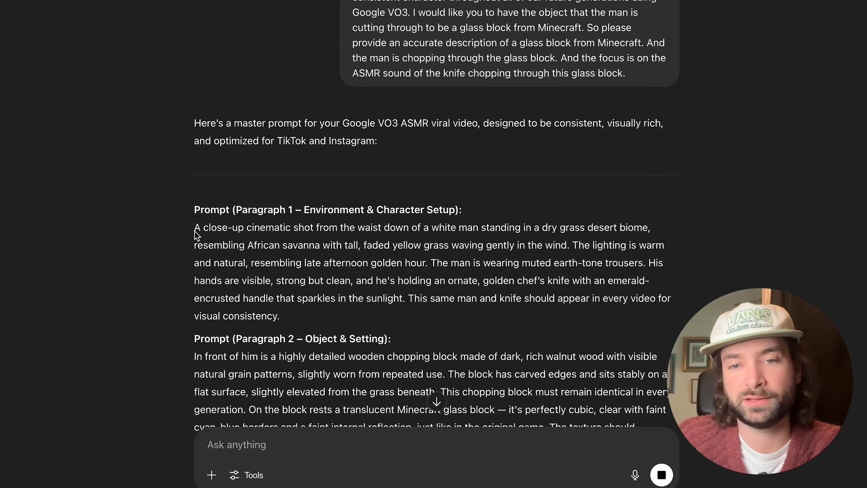
pyautogui.scroll(-6, 195, 231)
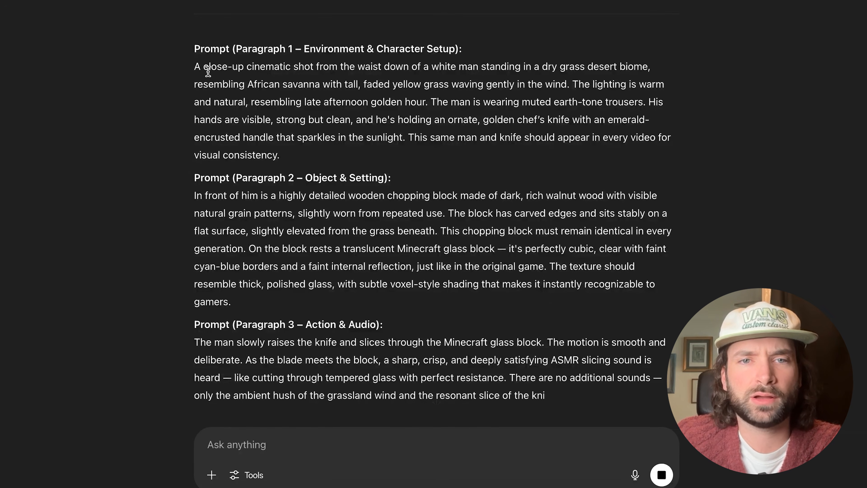
pyautogui.scroll(-5, 195, 64)
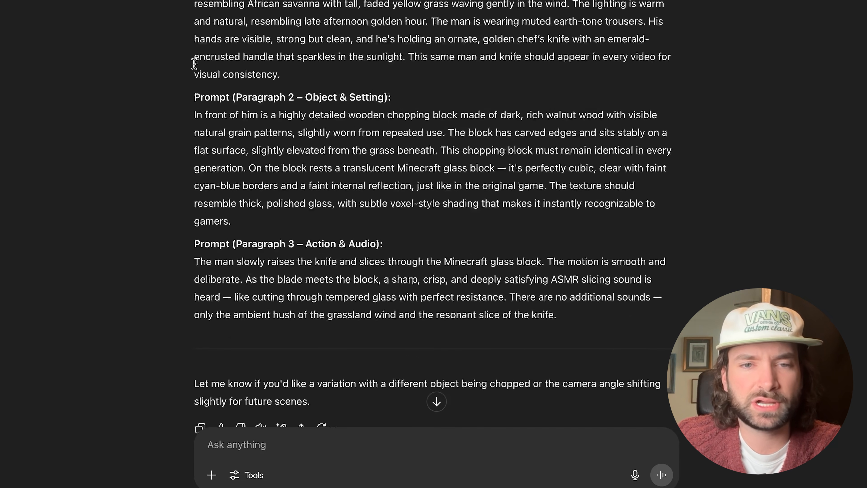
pyautogui.scroll(3, 194, 64)
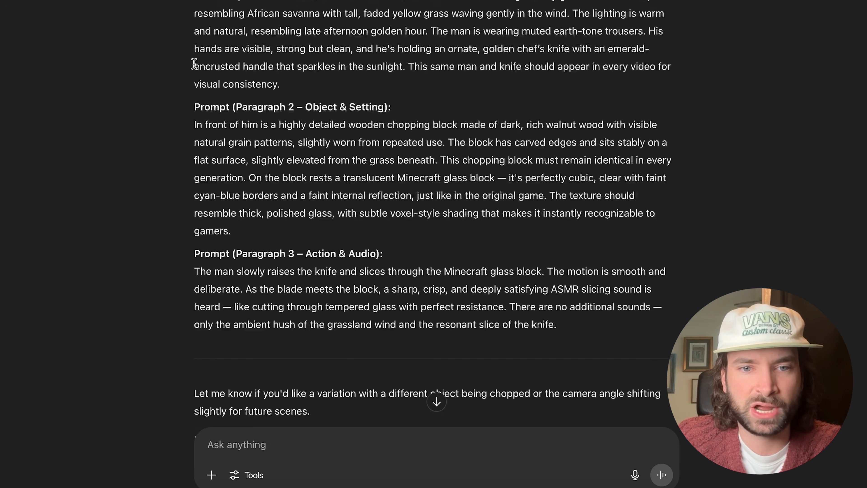
pyautogui.click(306, 447)
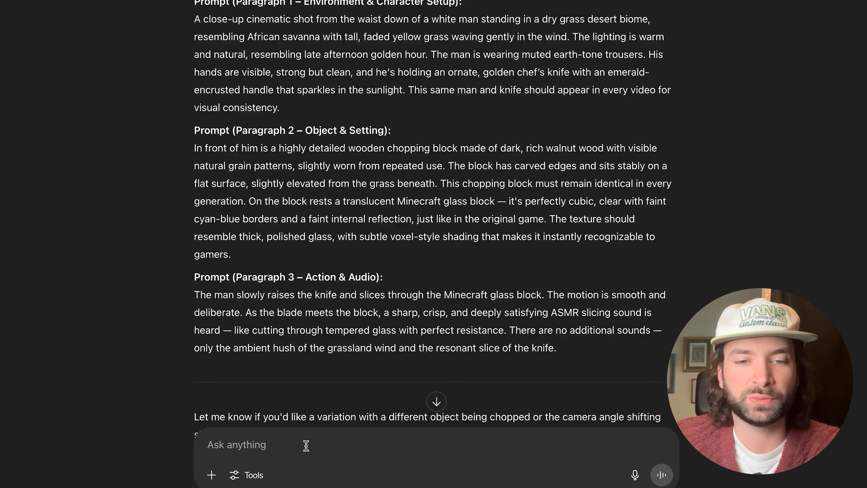
pyautogui.hotkey('alt', 'space')
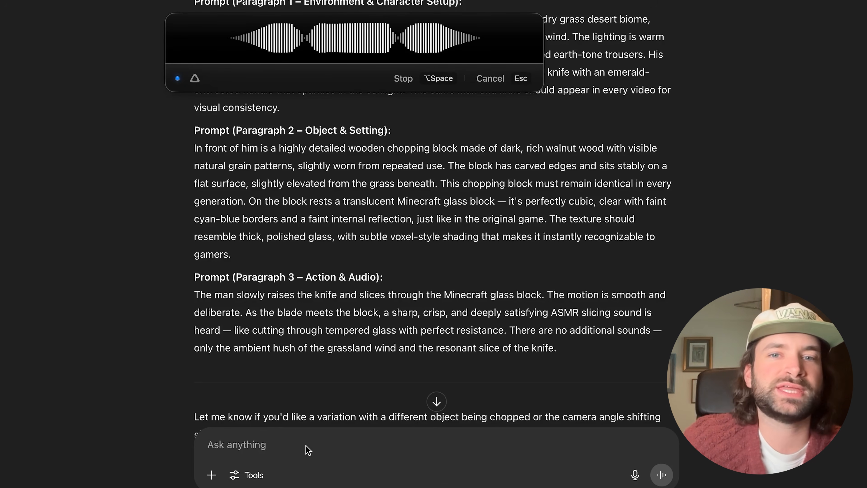
pyautogui.hotkey('alt', 'space')
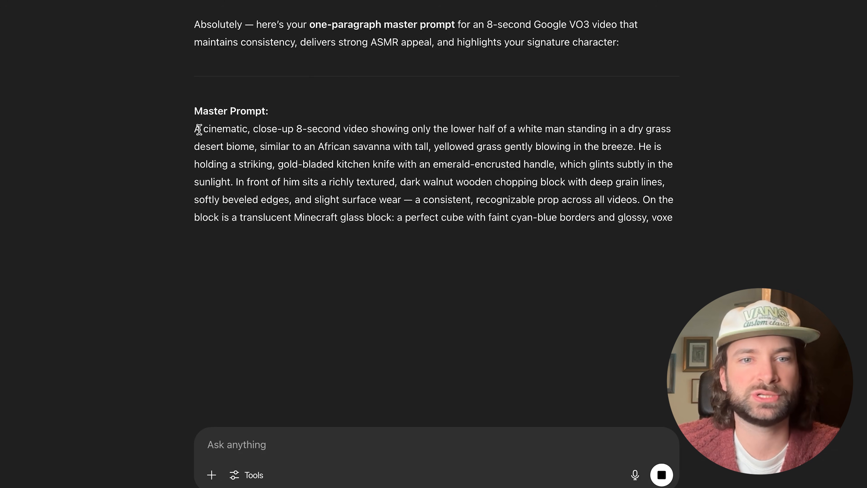
# - Copy the one-paragraph master prompt from ChatGPT into the new Flow project's text-to-video prompt
pyautogui.moveTo(194, 130); pyautogui.dragTo(330, 288)
pyautogui.hotkey('ctrl', 'c')
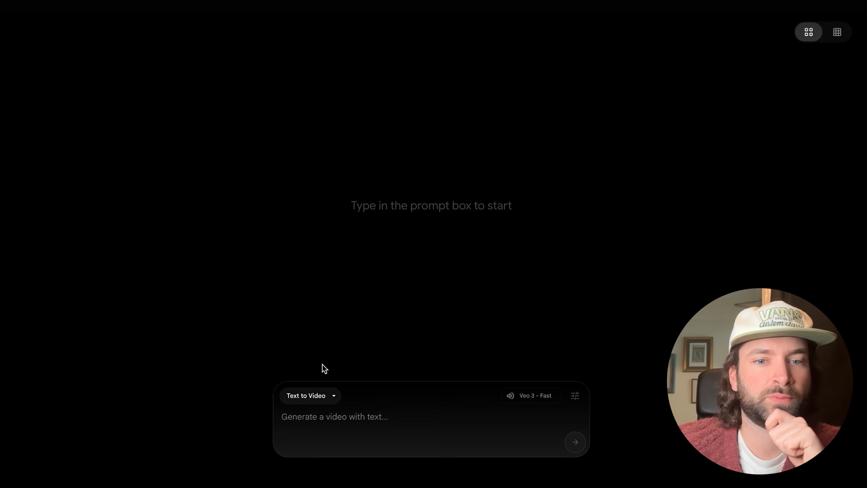
pyautogui.click(323, 425)
pyautogui.hotkey('ctrl', 'v')
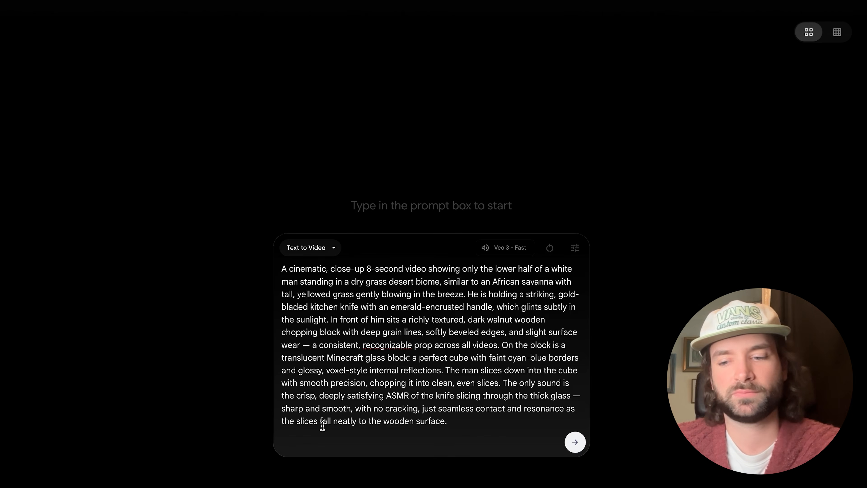
# - Generate the ASMR glass-block video from the pasted prompt
pyautogui.press('Return')
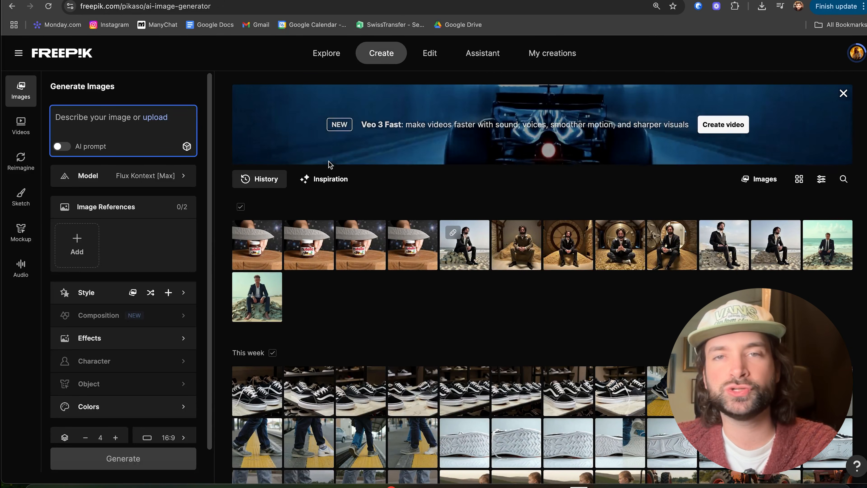
# - Switch to Freepik's image generator and choose Flux Kontext [Max] as the model
pyautogui.moveTo(169, 146)
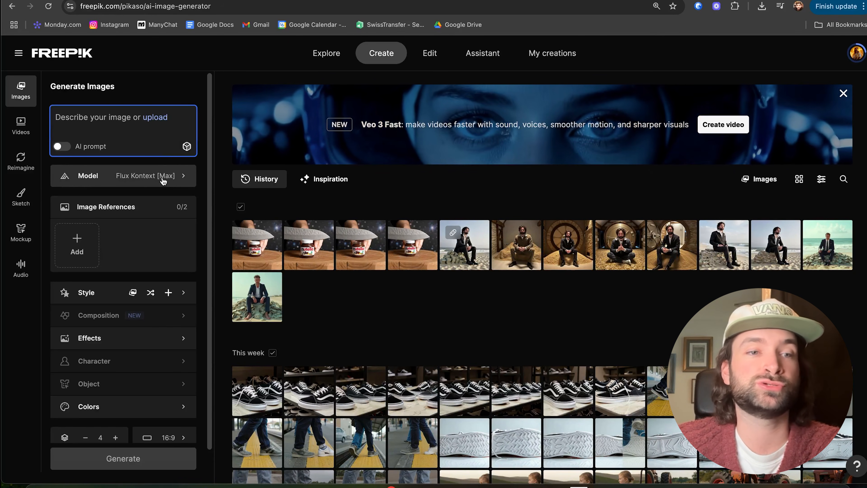
pyautogui.click(164, 181)
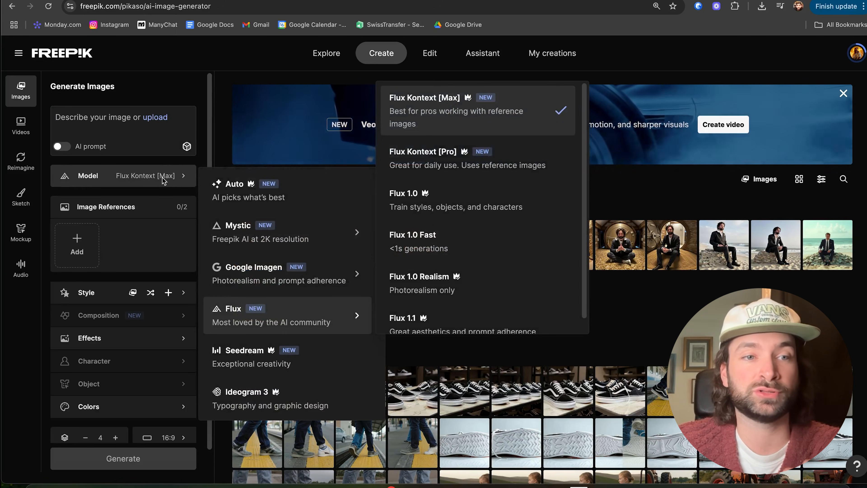
pyautogui.click(163, 181)
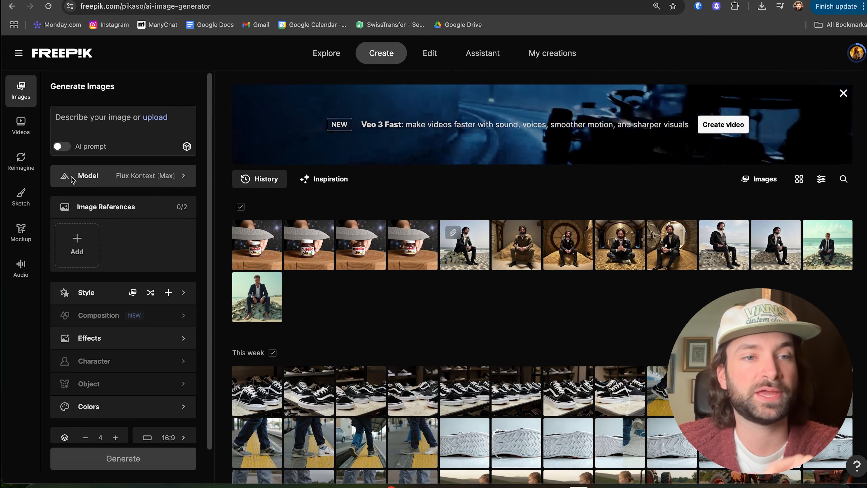
pyautogui.click(168, 180)
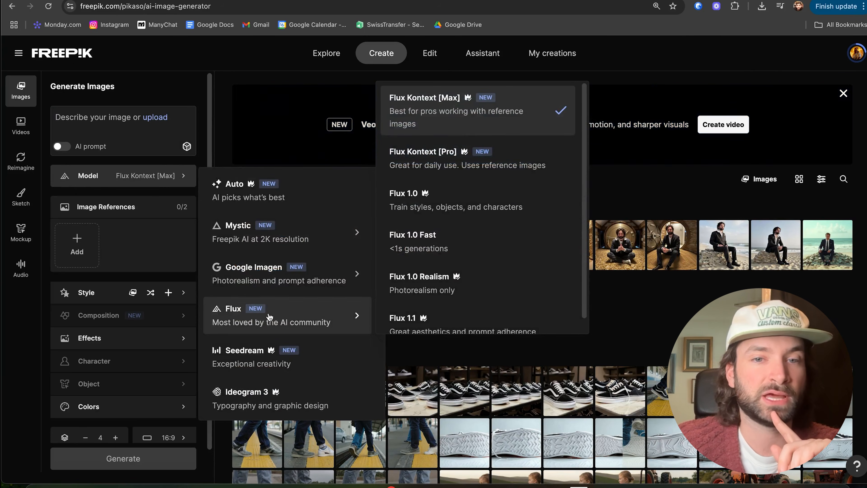
pyautogui.click(426, 119)
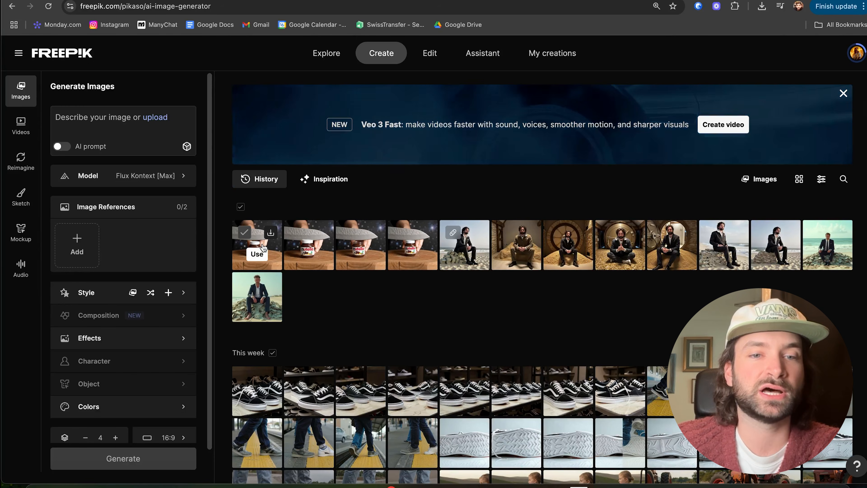
# - Examine the earlier Nutella jar image in the history and the original green glass ball picture fasrgs.png
pyautogui.click(264, 243)
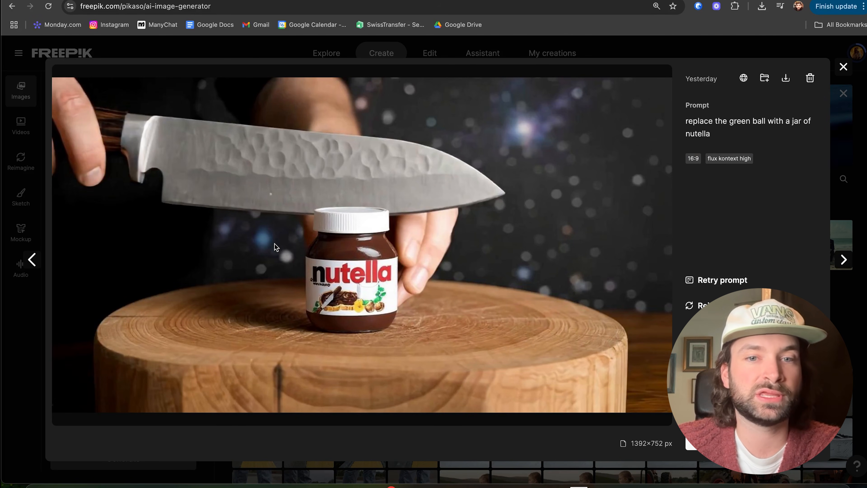
pyautogui.click(843, 66)
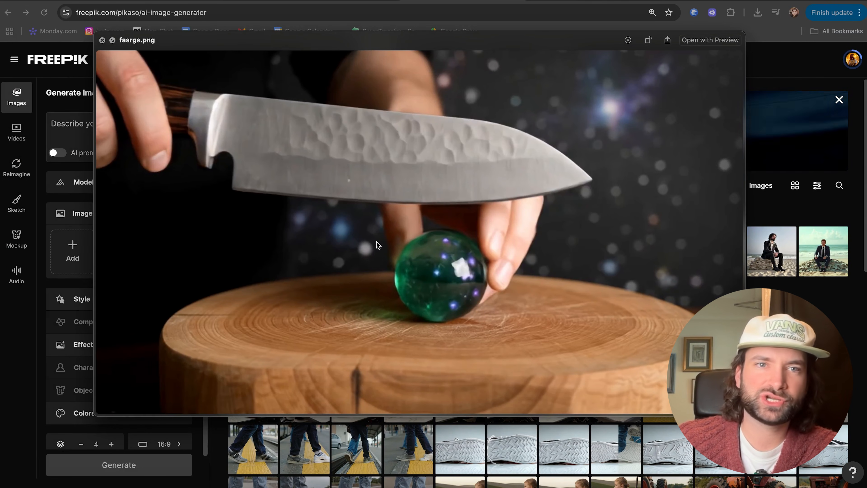
pyautogui.click(102, 40)
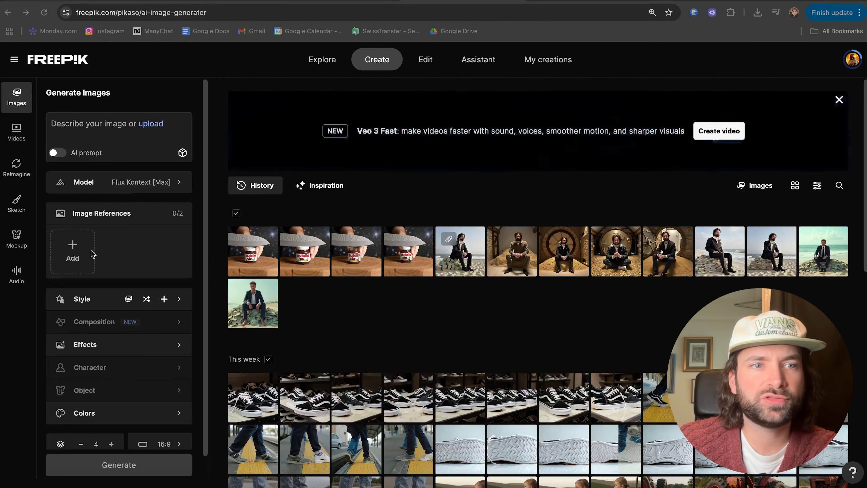
# - Add the green glass ball picture and the Nutella jar picture as the two image references
pyautogui.moveTo(0, 198); pyautogui.dragTo(89, 250)
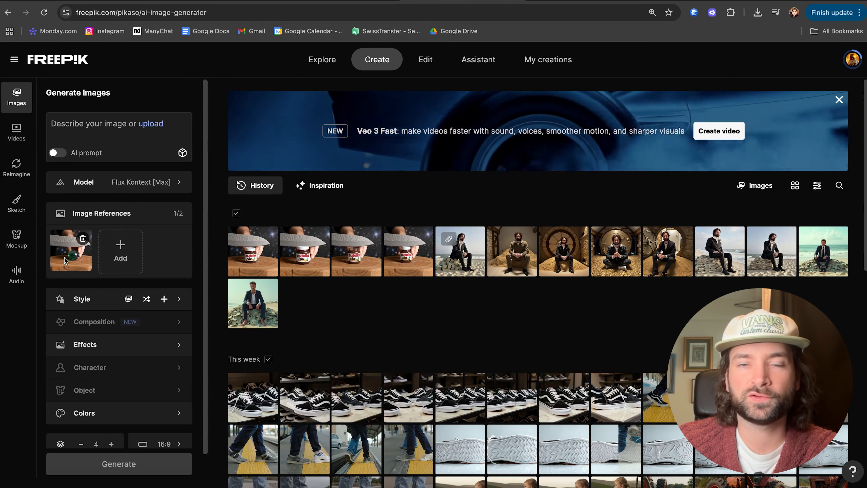
pyautogui.click(125, 256)
pyautogui.click(138, 294)
pyautogui.moveTo(227, 232); pyautogui.dragTo(143, 252)
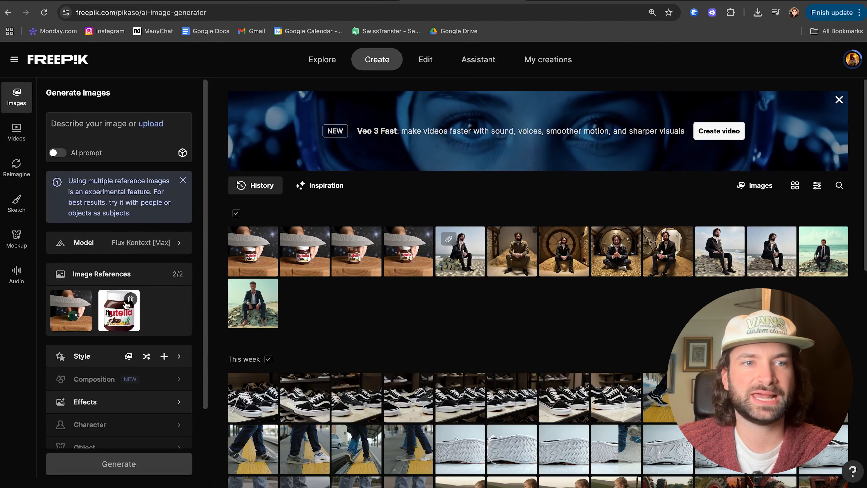
# - Dictate a prompt replacing the green glass ball with a pot of Nutella on the wooden log, knife resting on its lid, and generate the images
pyautogui.click(91, 129)
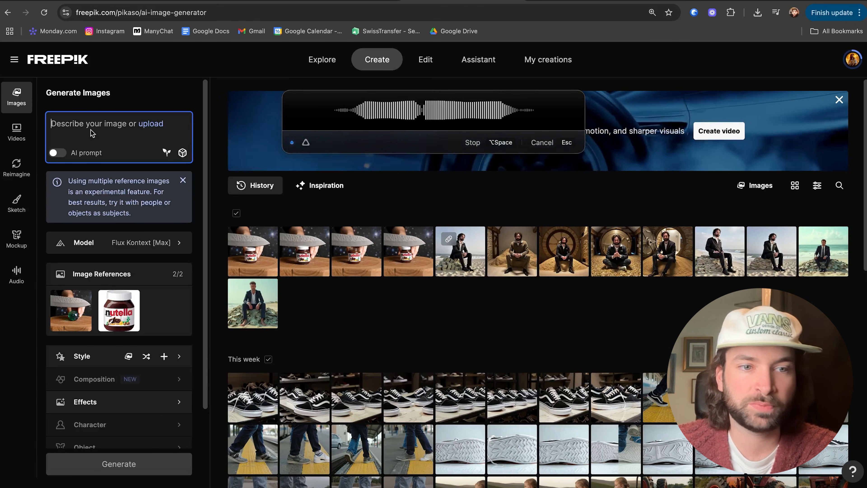
pyautogui.hotkey('alt', 'space')
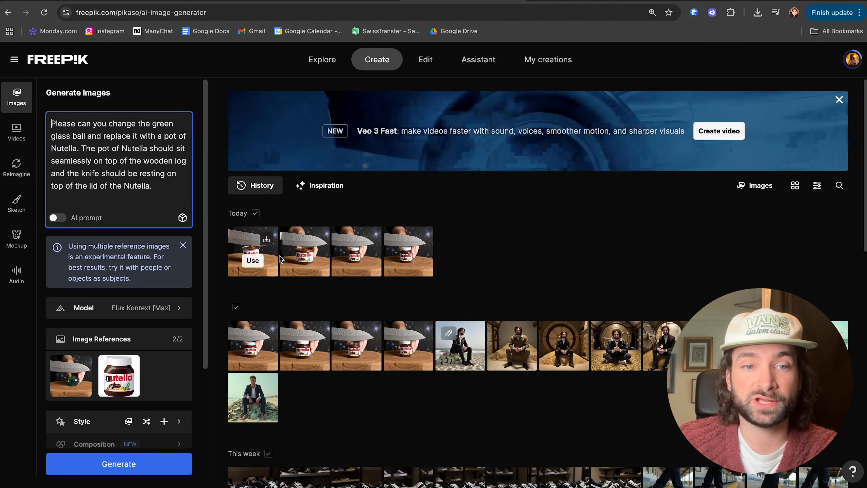
# - Look through the newly generated Nutella images at full size and compare the knife, the pot and the background
pyautogui.click(257, 249)
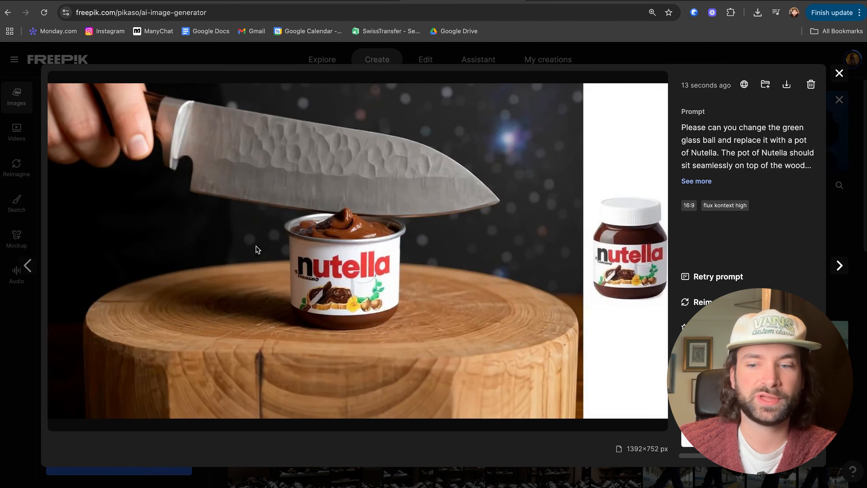
pyautogui.press('Right')
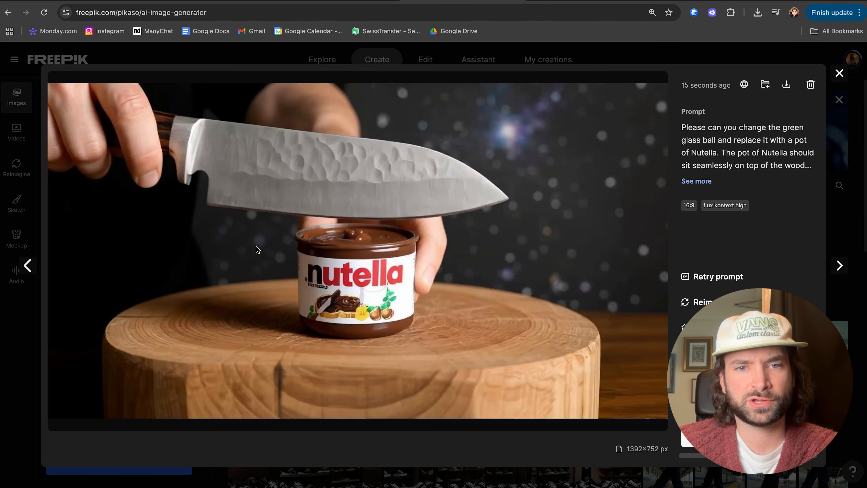
pyautogui.press('Right')
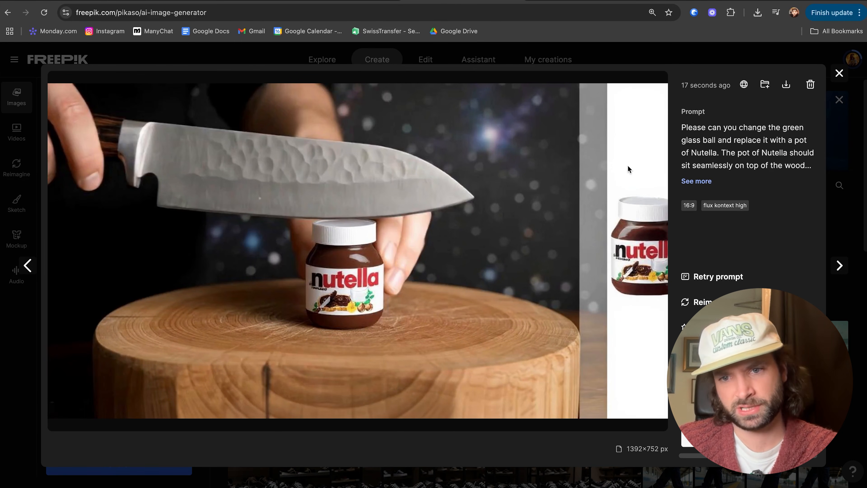
pyautogui.press('Right')
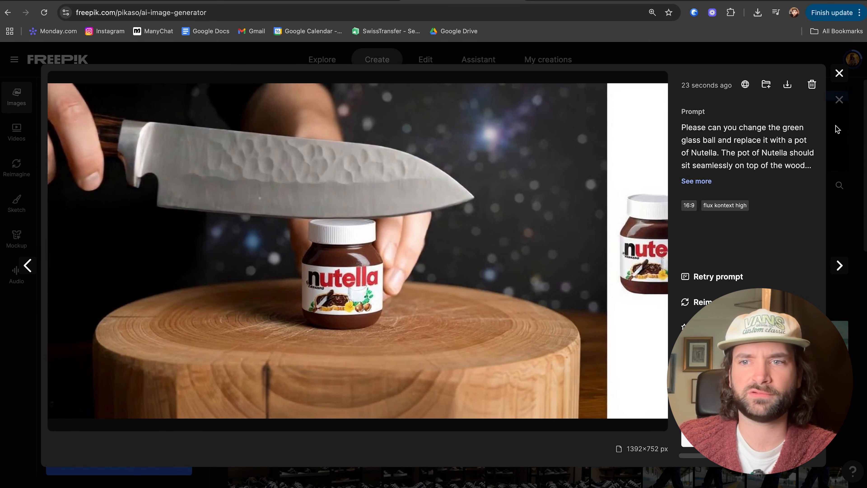
pyautogui.click(839, 73)
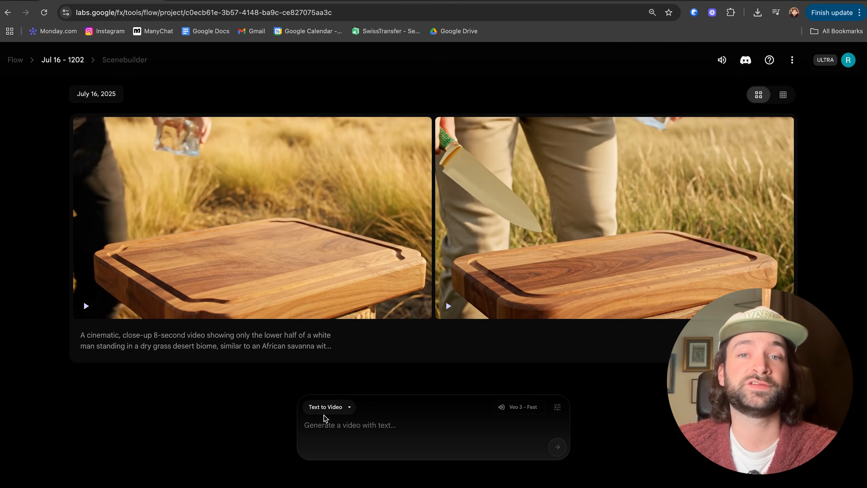
# - Switch to Flow and play both generated glass-block videos
pyautogui.click(87, 306)
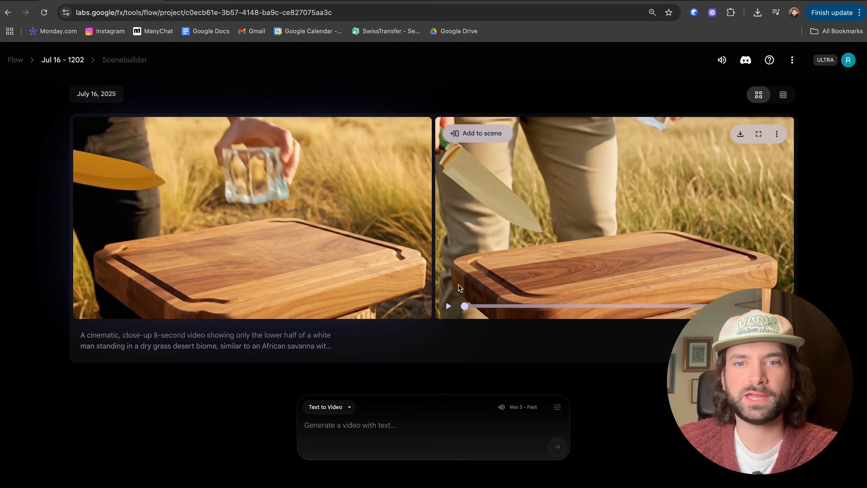
pyautogui.click(449, 306)
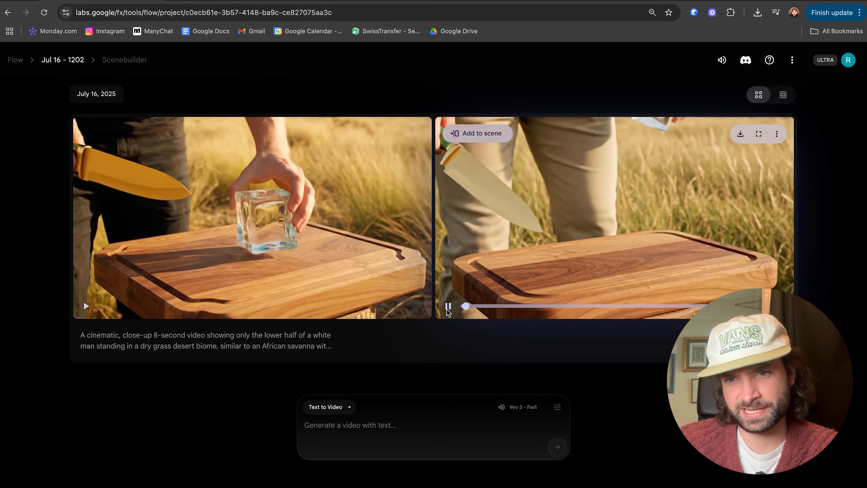
pyautogui.click(448, 307)
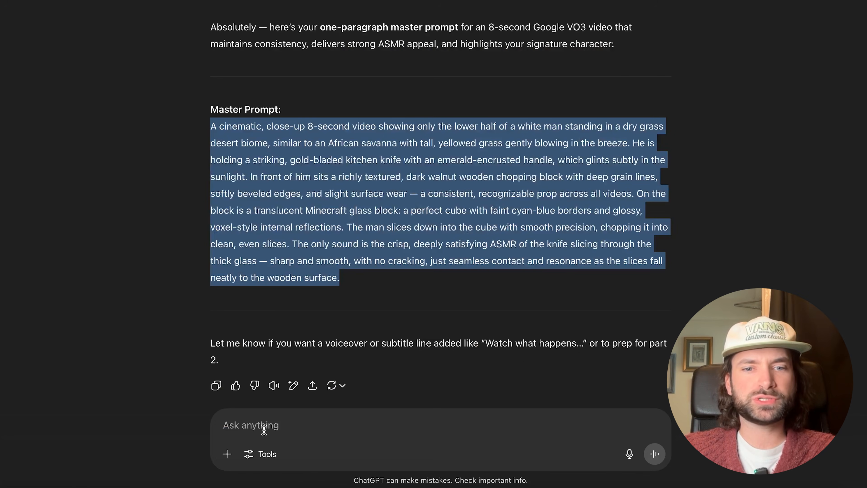
# - Switch to ChatGPT and dictate a request to revise the master prompt so it accurately describes the official Minecraft glass block
pyautogui.click(264, 429)
pyautogui.hotkey('alt', 'space')
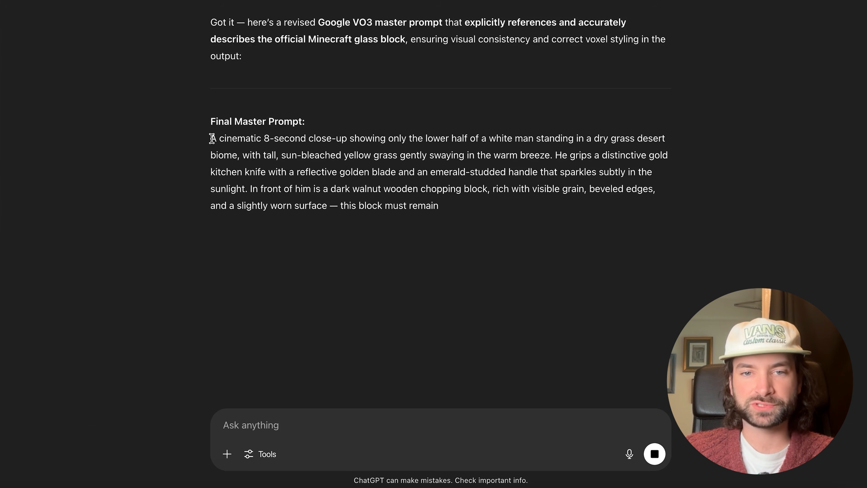
# - Copy the Final Master Prompt from ChatGPT into Flow's text-to-video prompt and generate the video
pyautogui.moveTo(211, 138); pyautogui.dragTo(553, 303)
pyautogui.hotkey('ctrl', 'c')
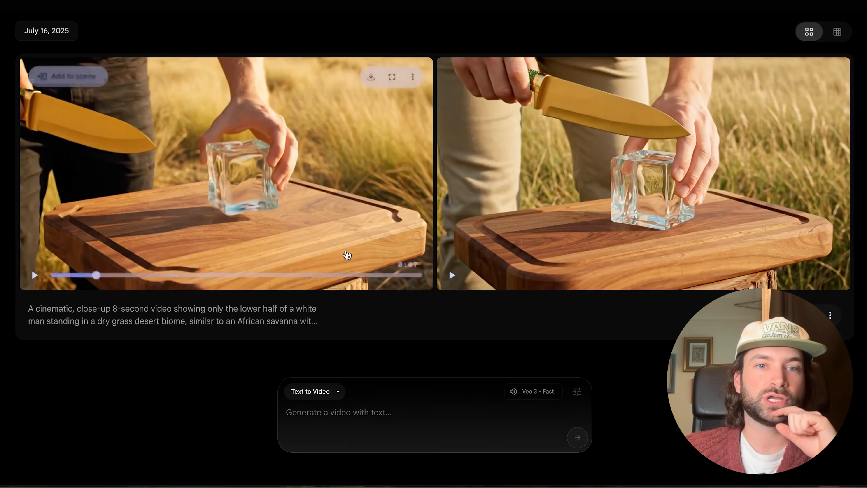
pyautogui.click(300, 410)
pyautogui.hotkey('ctrl', 'v')
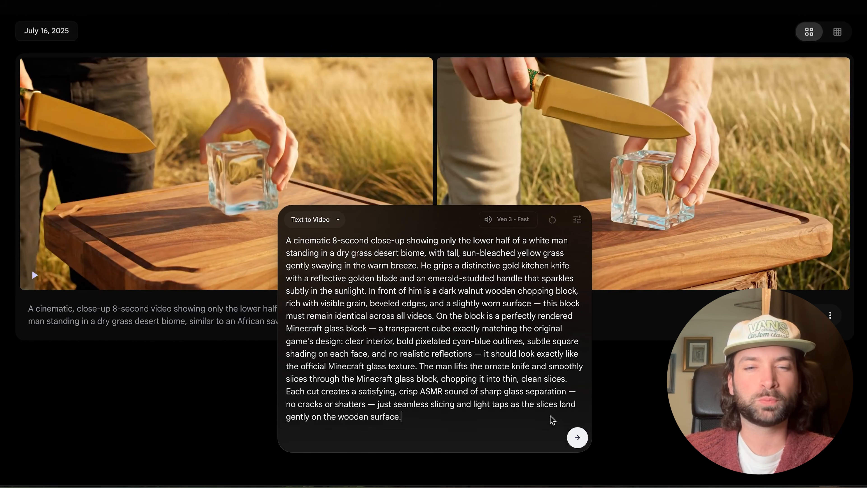
pyautogui.click(577, 438)
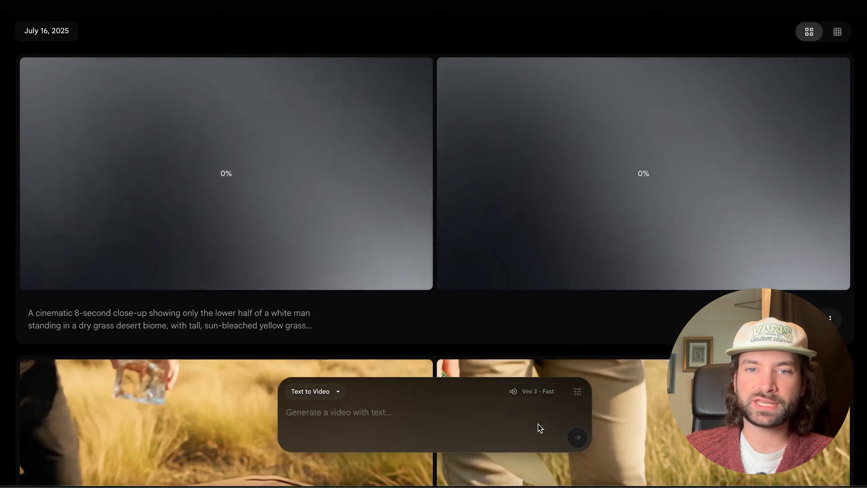
# - Look back at the earlier glass-block videos and play the first of the two new ones
pyautogui.scroll(-5, 423, 301)
pyautogui.scroll(-1, 478, 263)
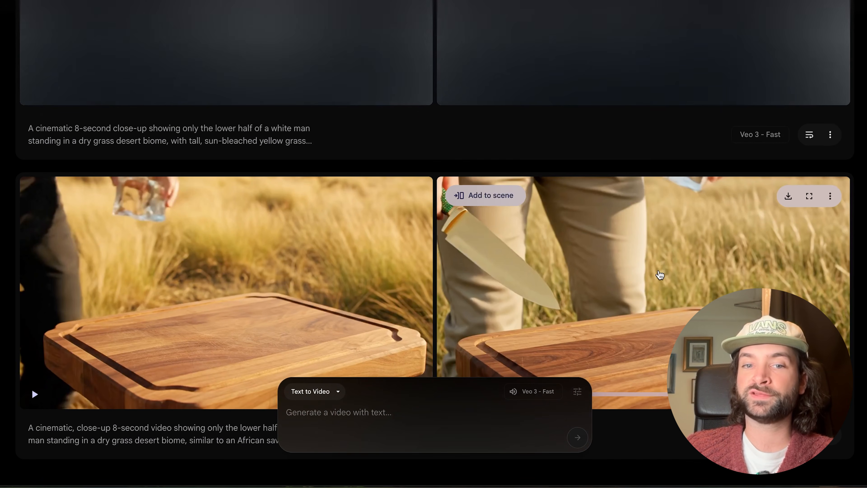
pyautogui.scroll(5, 660, 275)
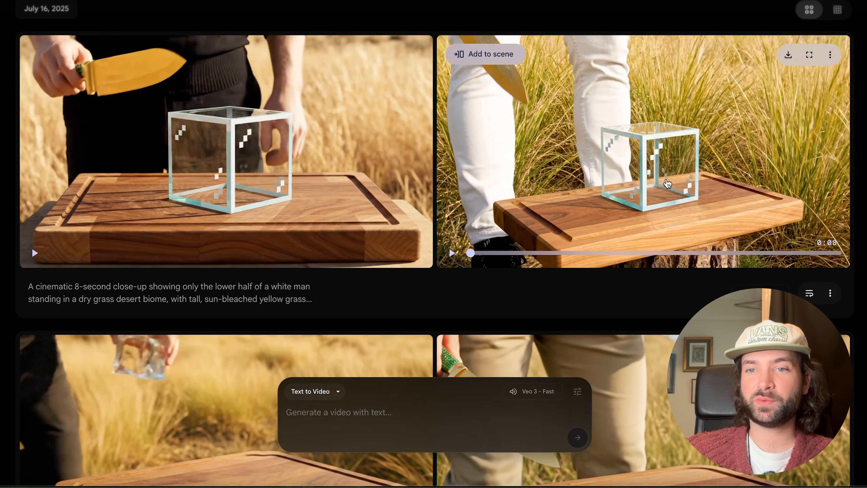
pyautogui.click(248, 156)
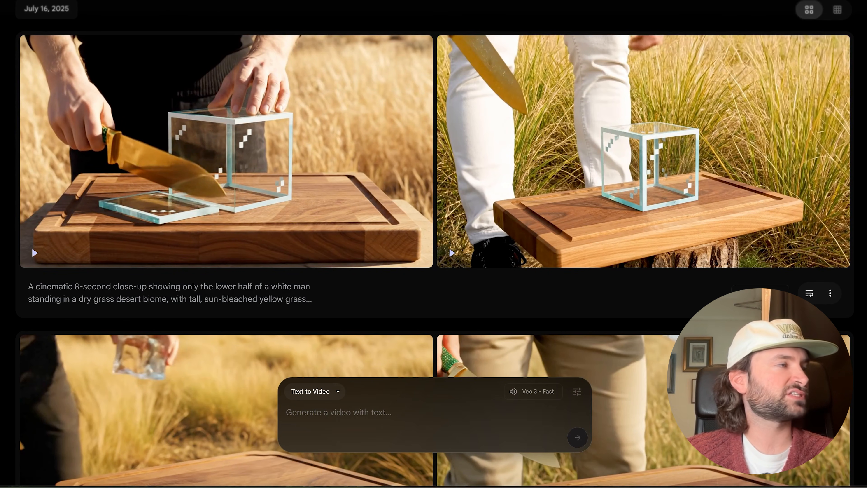
# - Change the generation mode to Frames to Video and upload the Nutella knife PNG from Downloads as the cropped first frame
pyautogui.click(320, 392)
pyautogui.click(317, 340)
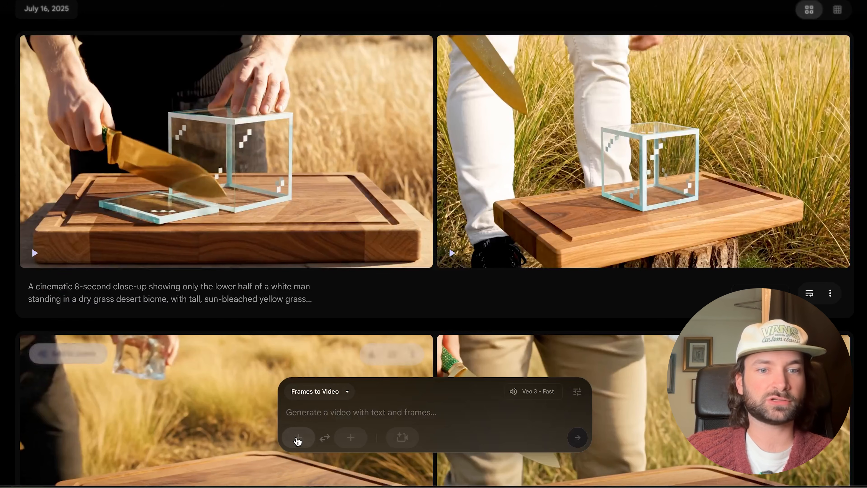
pyautogui.click(298, 437)
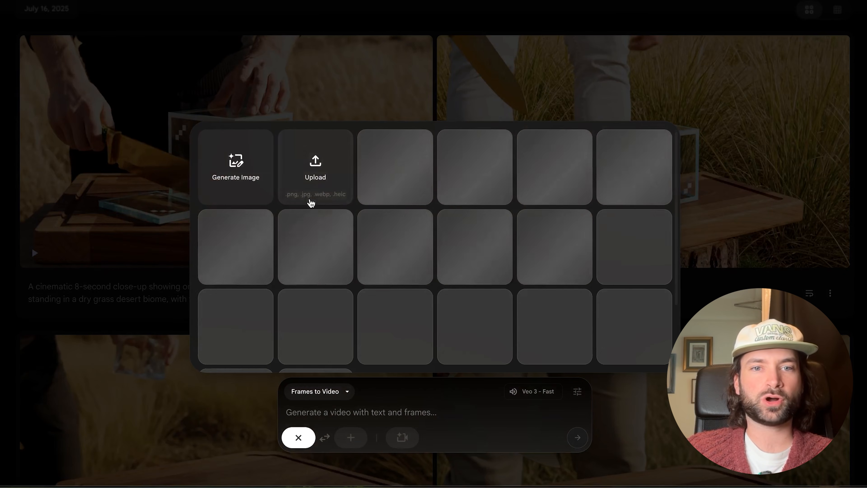
pyautogui.click(317, 187)
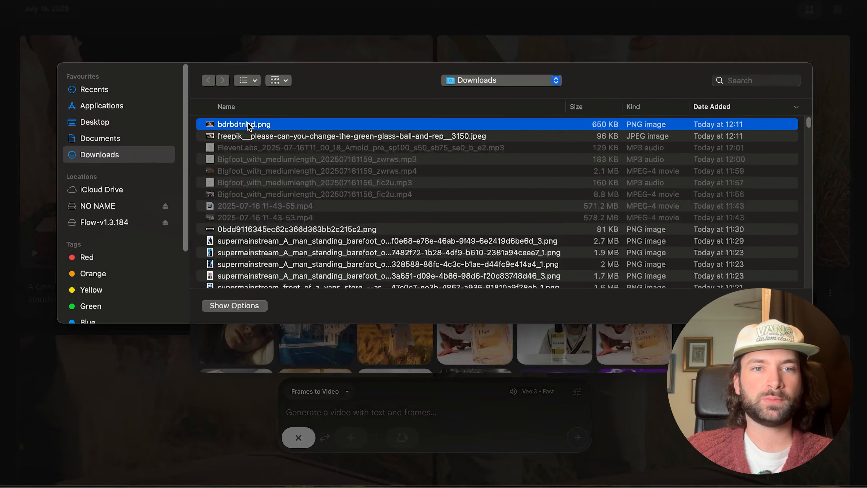
pyautogui.doubleClick(232, 123)
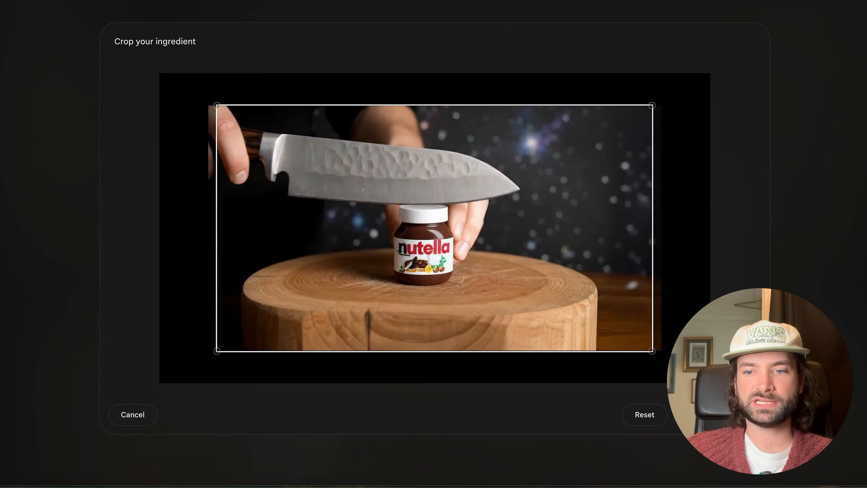
pyautogui.click(716, 415)
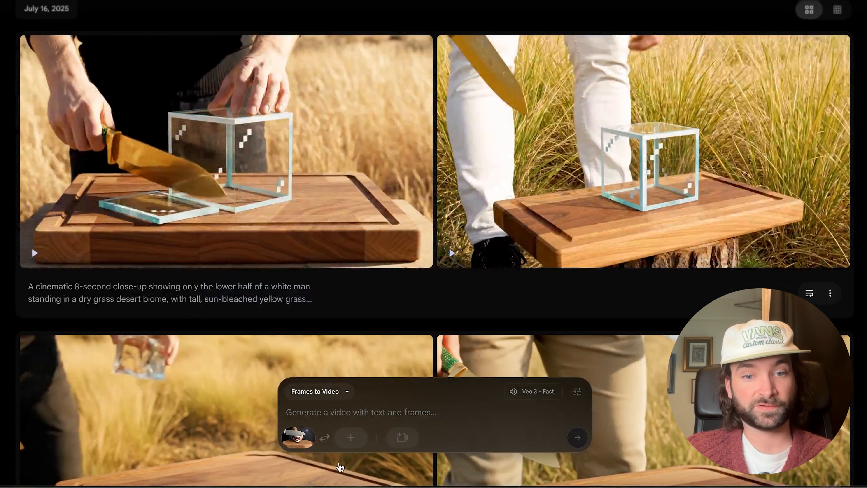
# - Switch to ChatGPT, attach the Nutella knife image and dictate a request for a similar ASMR video with chocolate spread oozing from the cut jar
pyautogui.moveTo(304, 448)
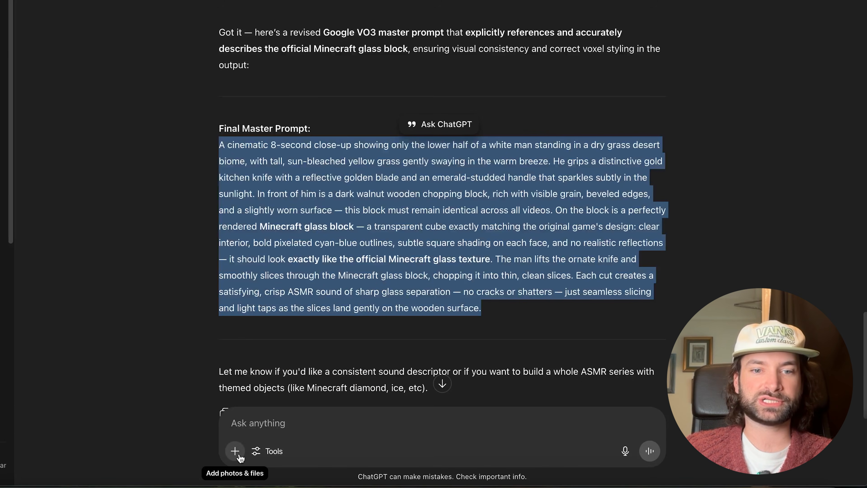
pyautogui.click(235, 451)
pyautogui.click(284, 418)
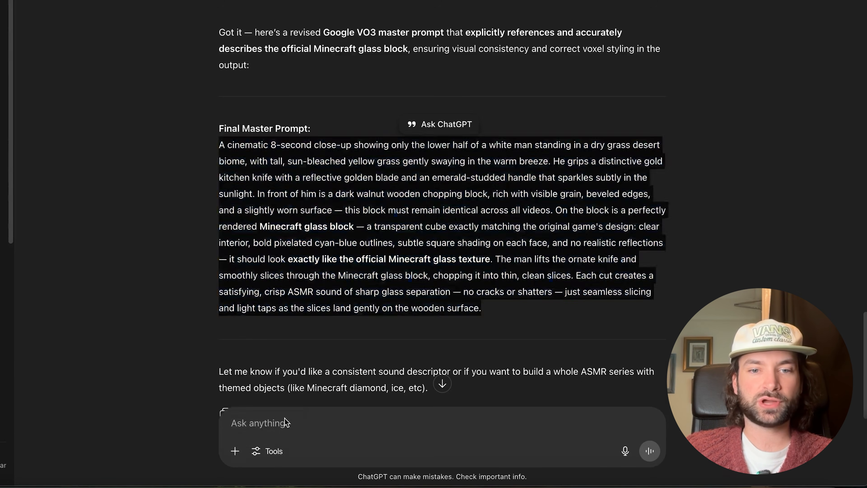
pyautogui.doubleClick(175, 125)
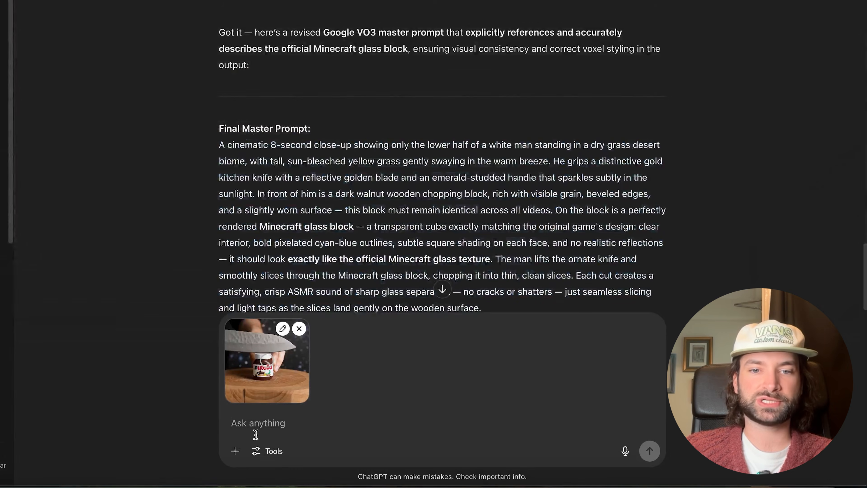
pyautogui.hotkey('alt', 'space')
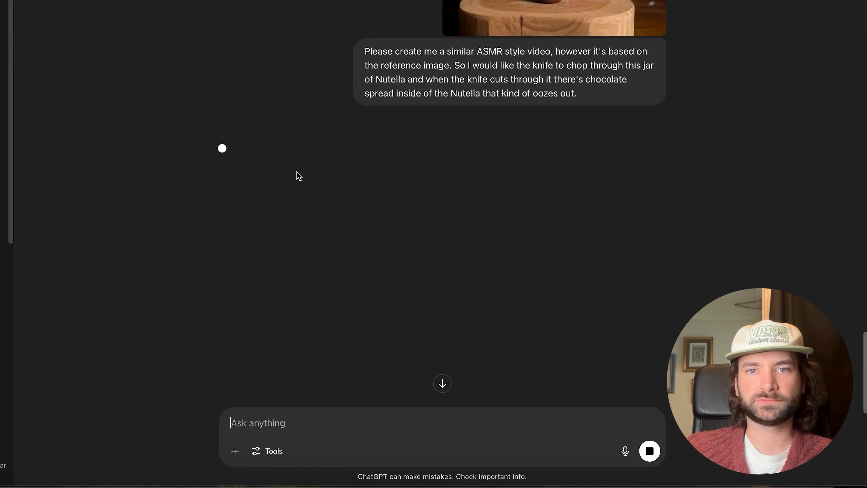
# - Read through the Nutella master prompt below the reference image, highlighting its opening lines
pyautogui.scroll(2, 324, 159)
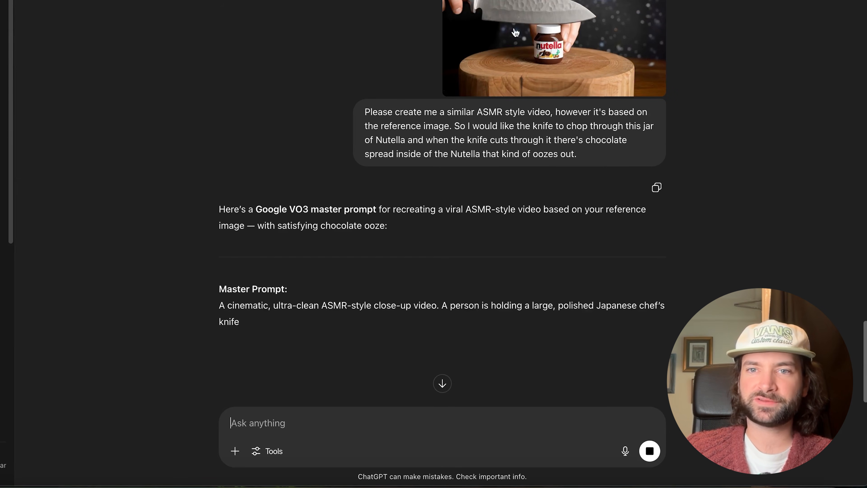
pyautogui.scroll(-2, 247, 232)
pyautogui.moveTo(221, 247); pyautogui.dragTo(574, 266)
pyautogui.scroll(-4, 546, 311)
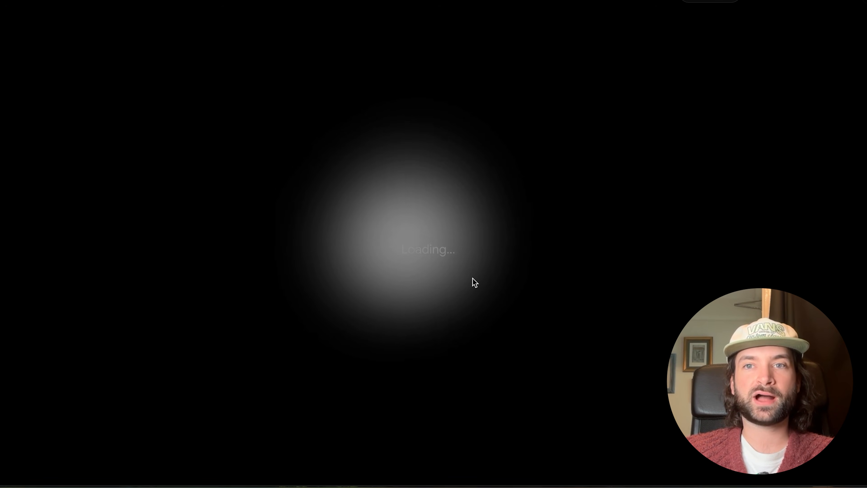
# - Switch to Flow's project overview and look through the earlier video projects
pyautogui.scroll(-10, 343, 231)
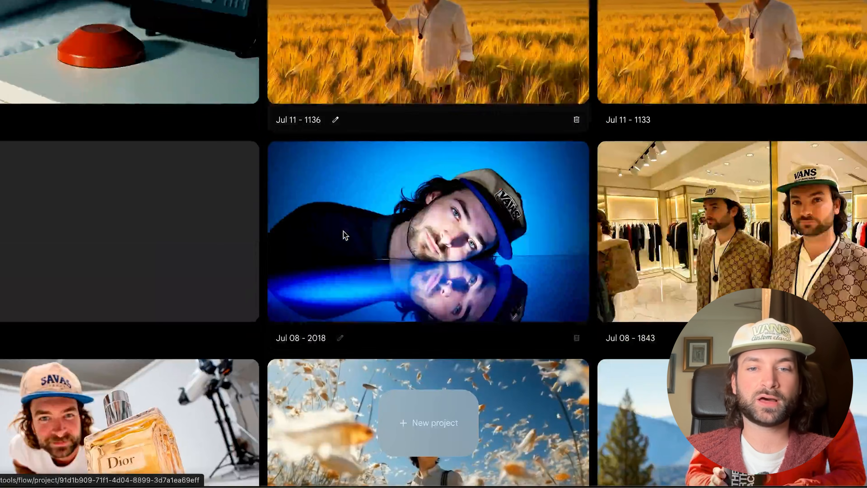
pyautogui.scroll(2, 343, 231)
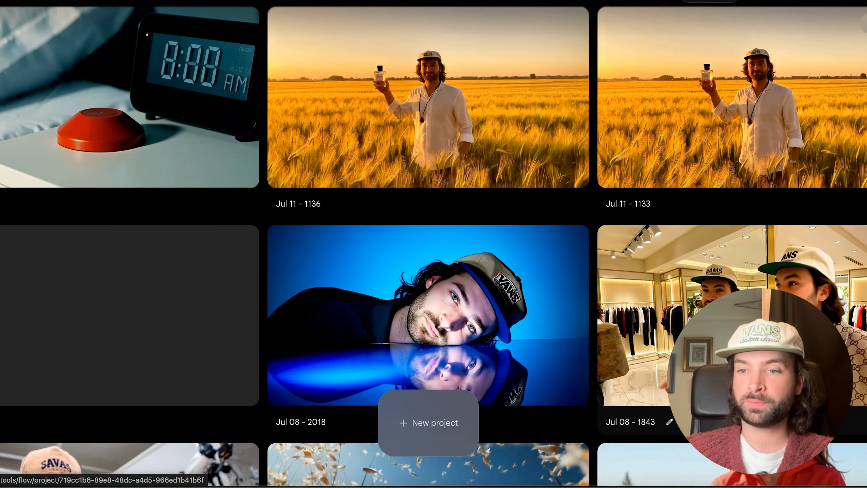
pyautogui.scroll(-2, 666, 307)
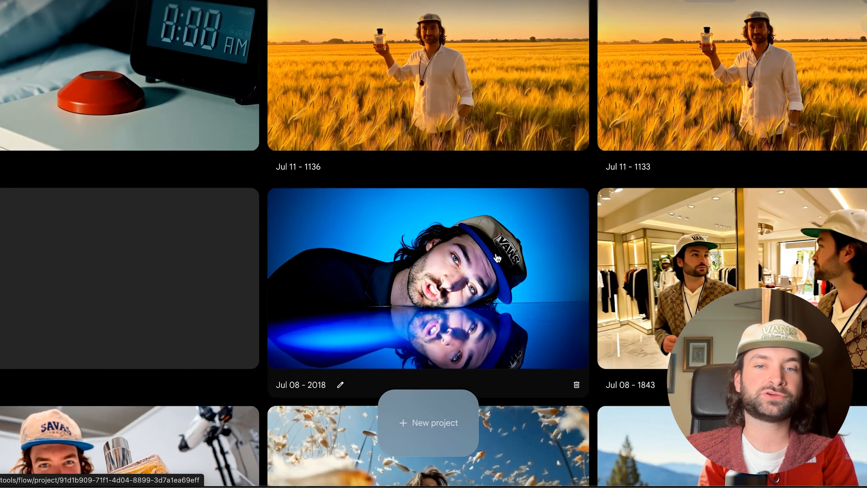
pyautogui.scroll(-1, 497, 258)
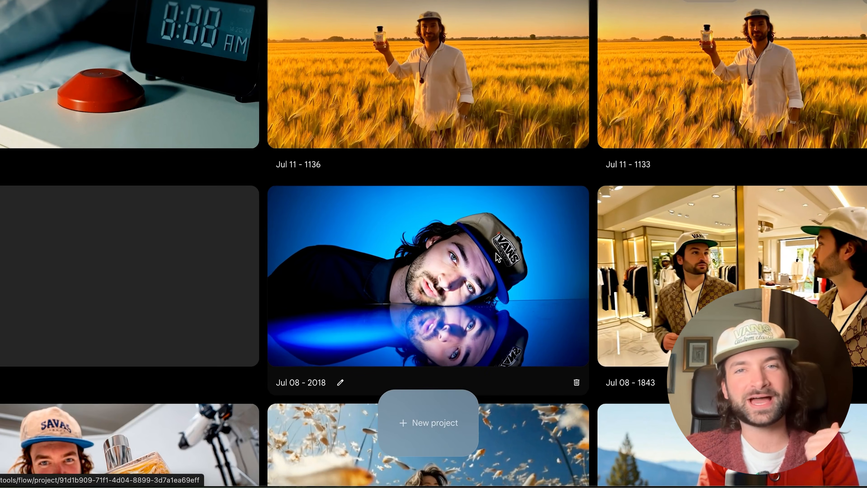
pyautogui.scroll(-5, 483, 249)
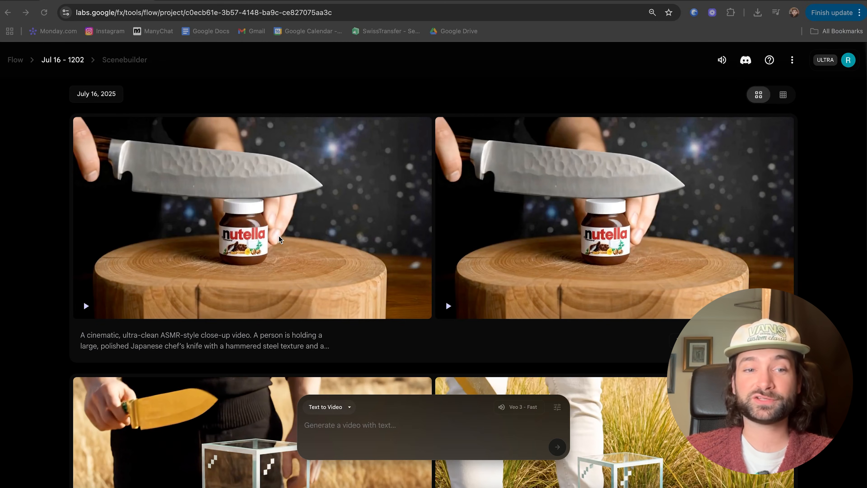
# - Preview the generated Nutella cutting videos in the Jul 16 - 1202 project and look back at the glass-block videos beneath them
pyautogui.moveTo(278, 241)
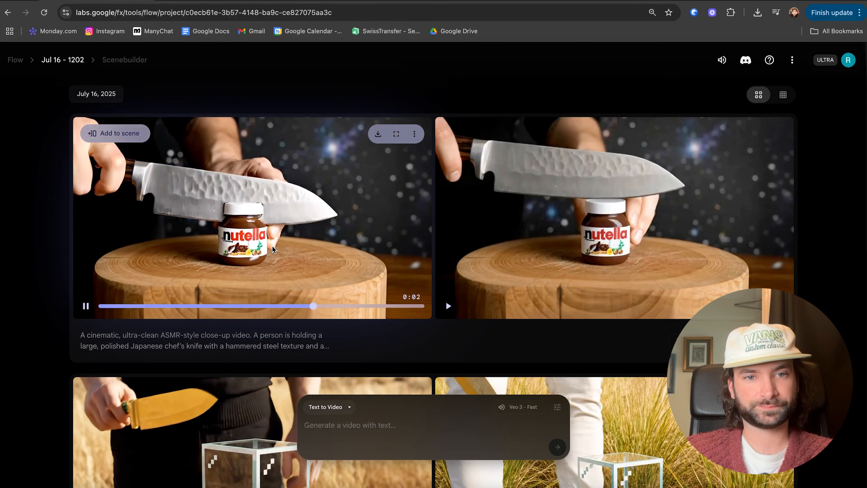
pyautogui.moveTo(529, 237)
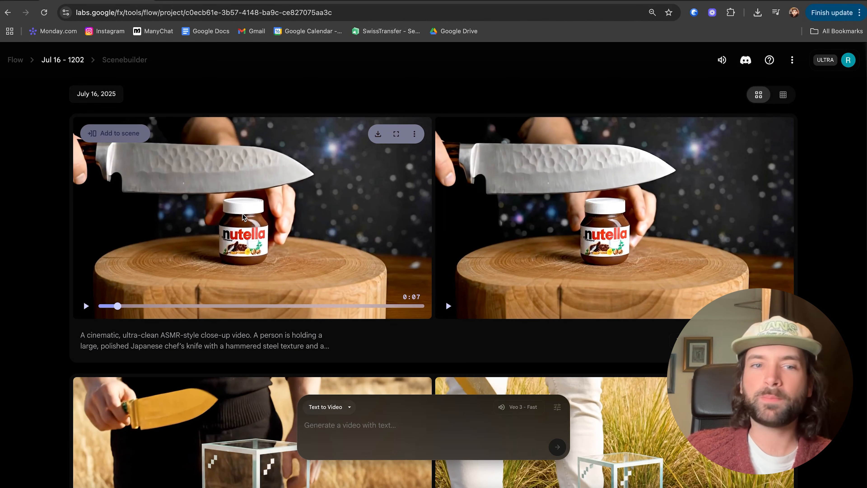
pyautogui.scroll(-4, 227, 226)
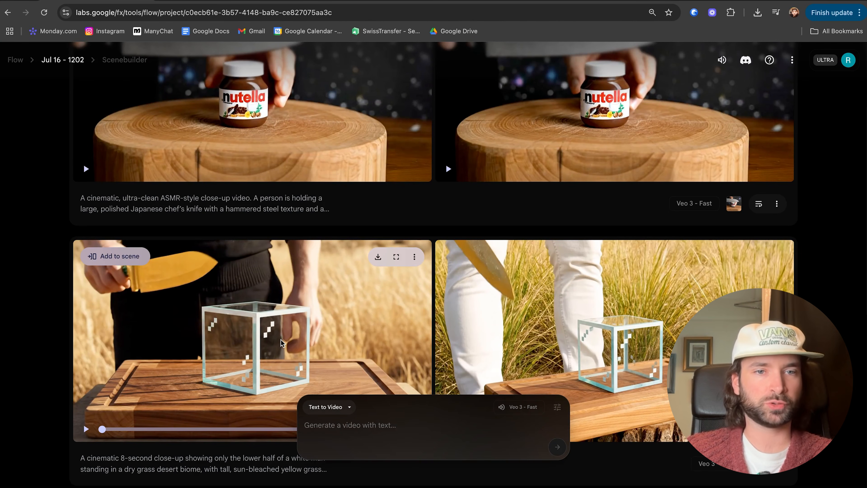
pyautogui.scroll(4, 281, 343)
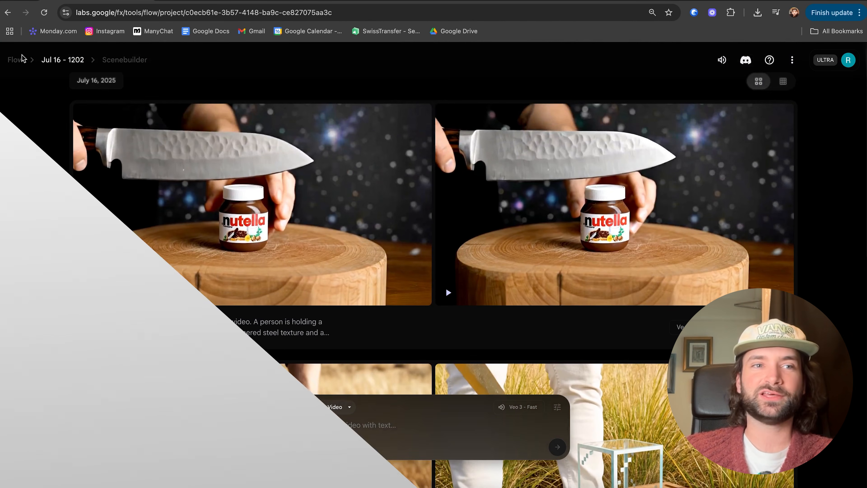